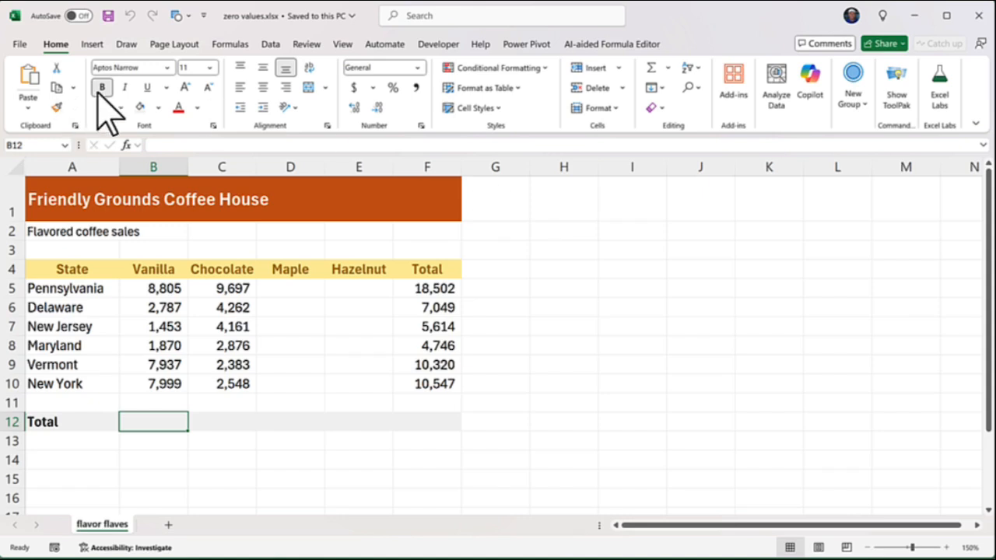
- Try totaling the Vanilla column in B12 with =SUM(B5:B11), copy the formula across to F12, and undo it
left_click(653, 73)
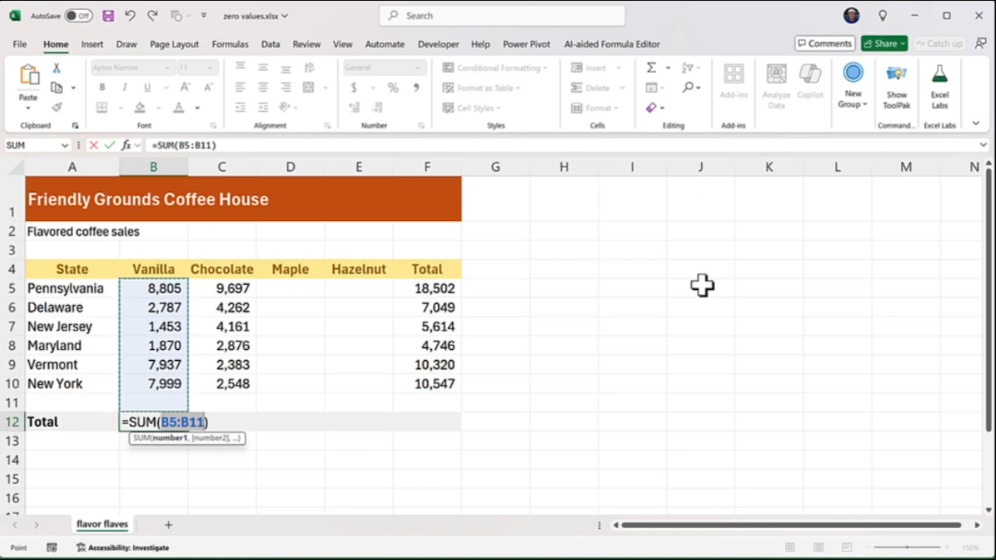
key("ctrl+Return")
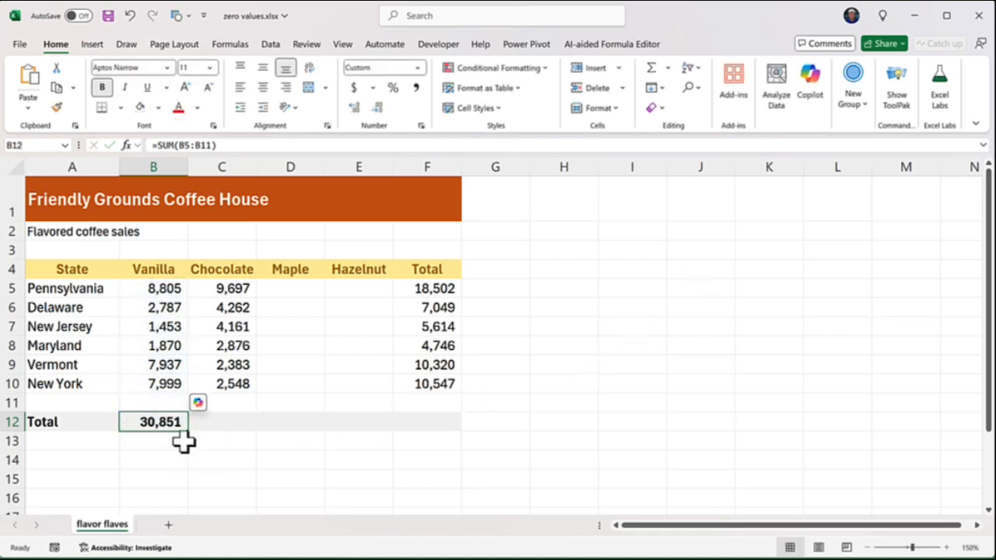
left_click_drag(185, 434, 438, 424)
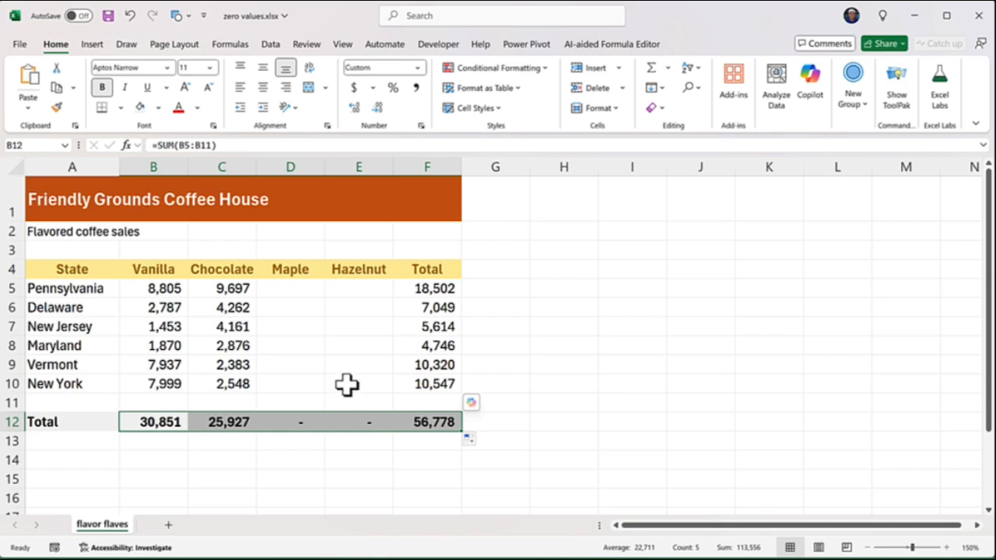
left_click(303, 422)
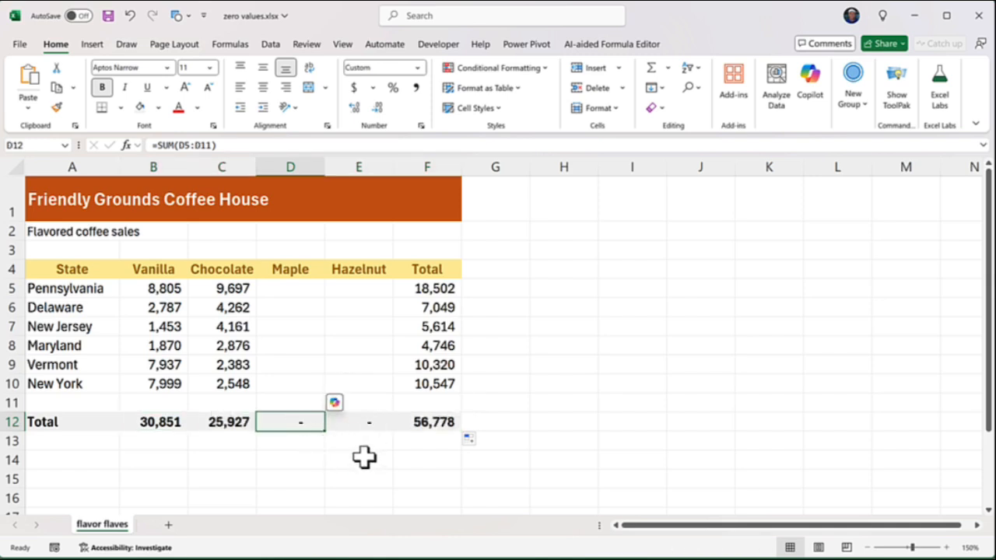
key("ctrl+z")
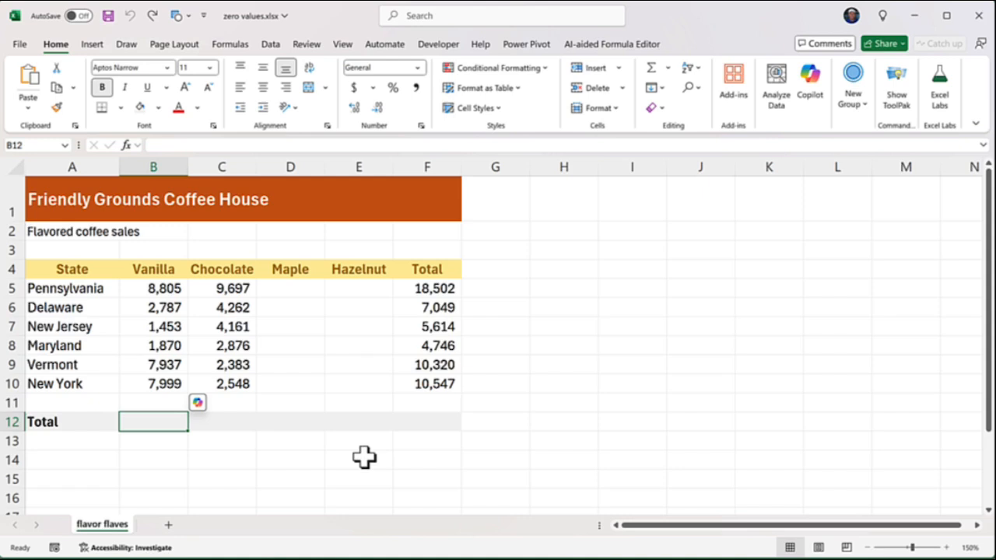
- Try the formula =B5+B6+B7+B8+B9+B10 in B12, copy it across through F12, and undo both
type("=")
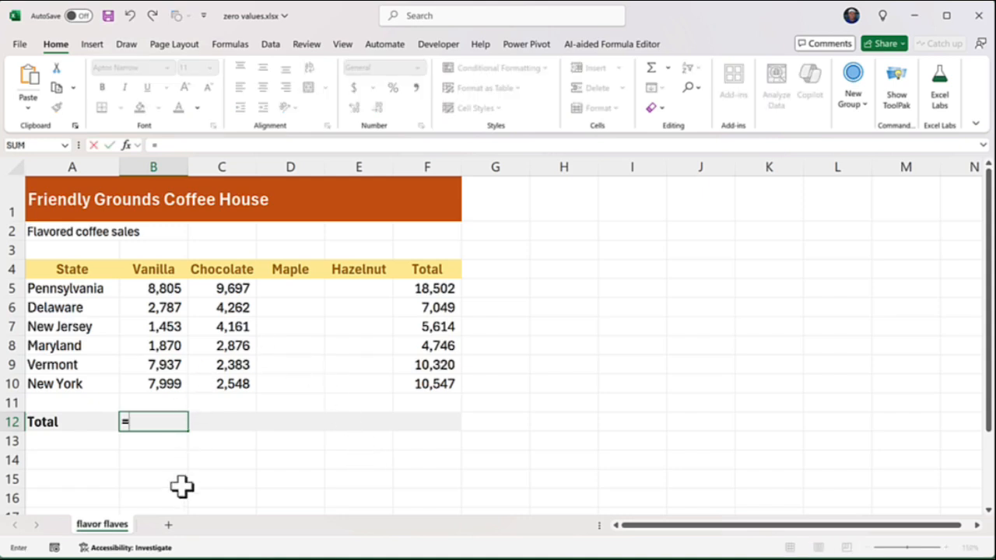
left_click(157, 288)
type("+")
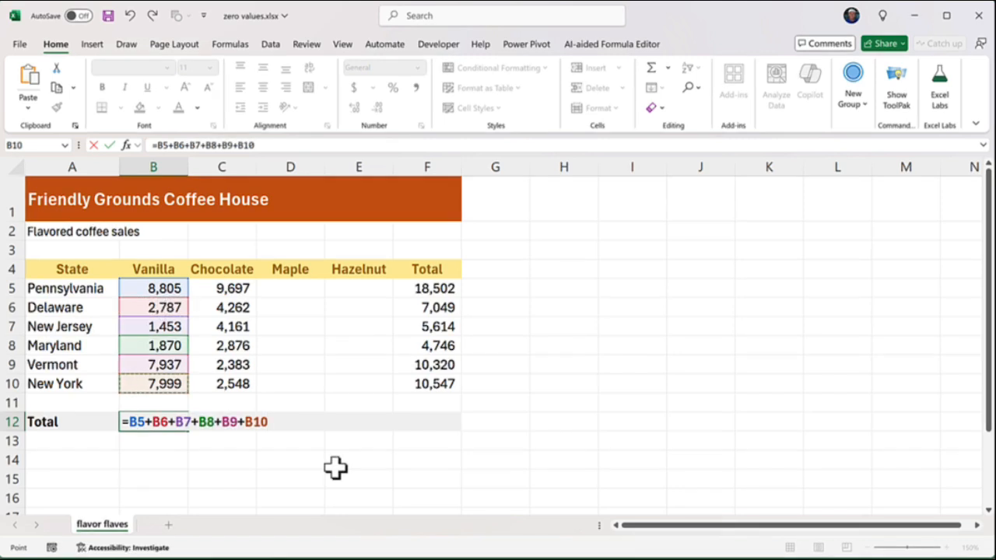
key("ctrl+Return")
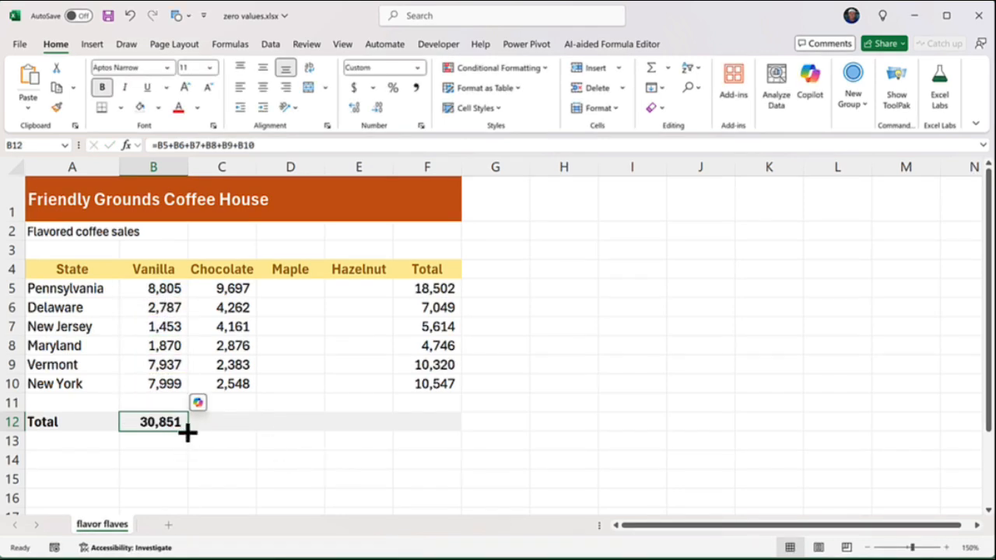
left_click_drag(187, 430, 448, 424)
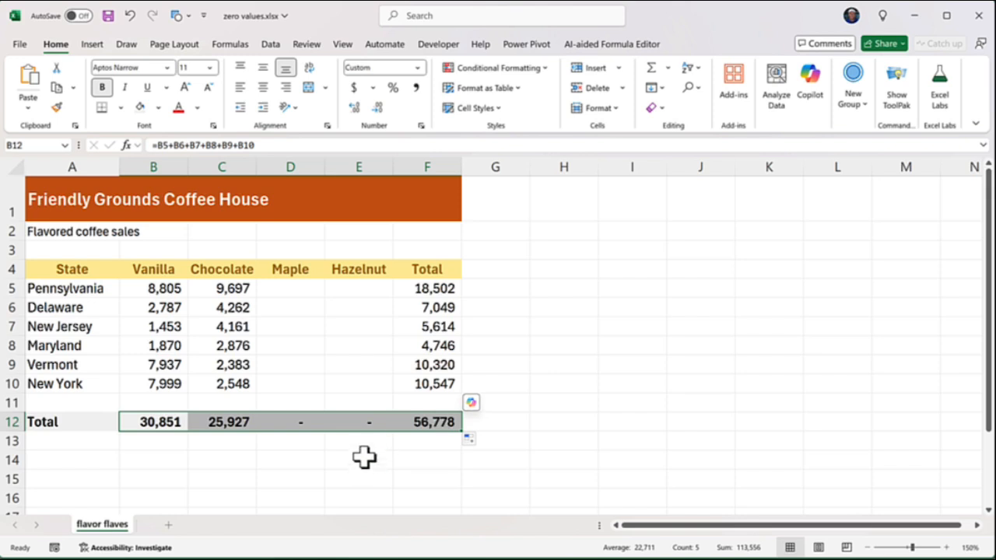
left_click(403, 440)
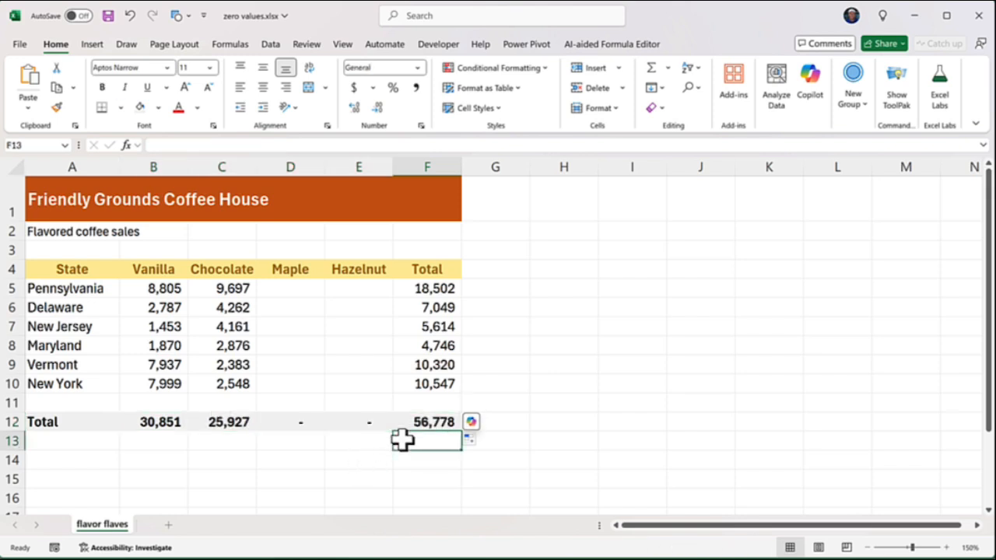
key("ctrl+z")
key("ctrl+z")
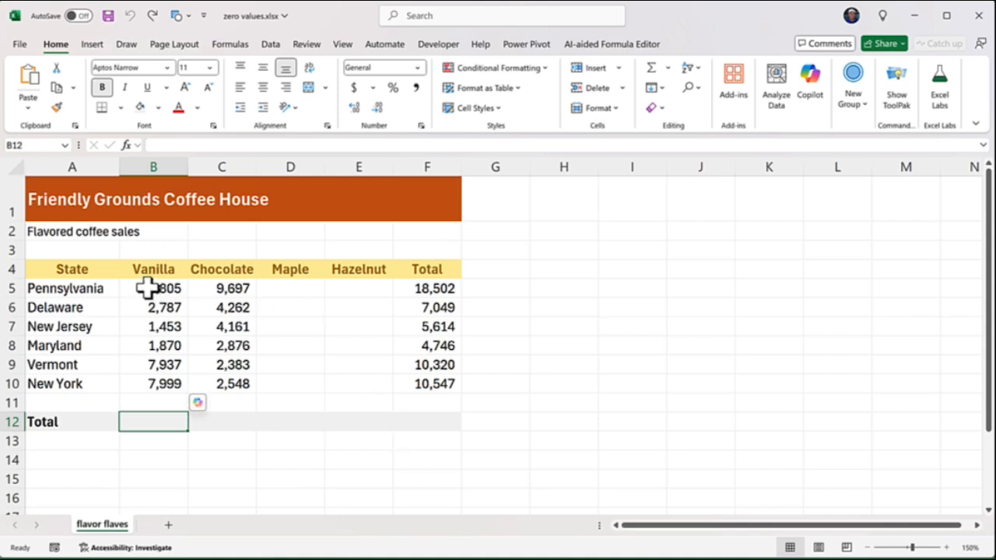
- AutoSum the whole range B5:F12 to place the column totals in row 12, and check cell D12
left_click_drag(147, 288, 434, 422)
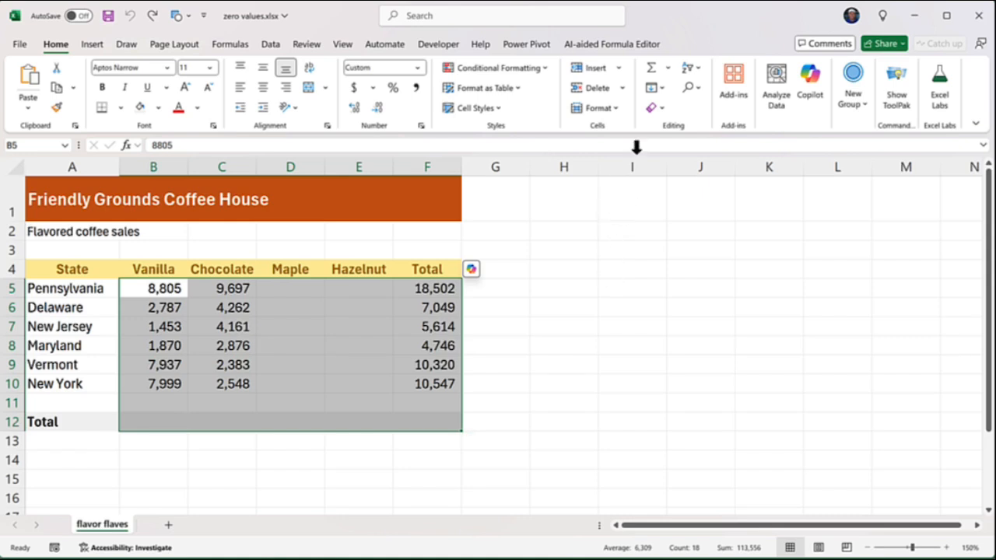
left_click(654, 70)
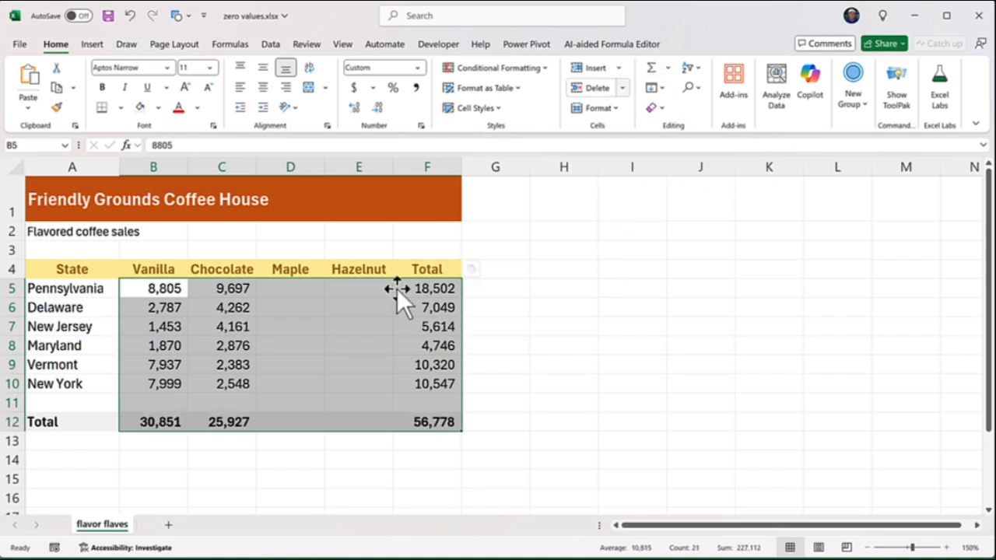
left_click(305, 427)
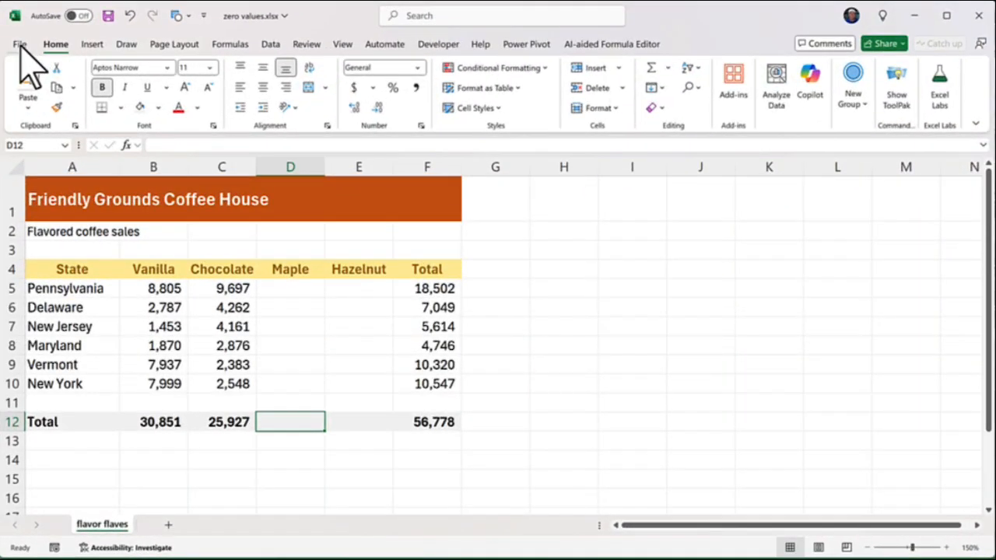
- Turn off "Show a zero in cells that have zero value" for the flavor flaves worksheet in the advanced options
left_click(21, 46)
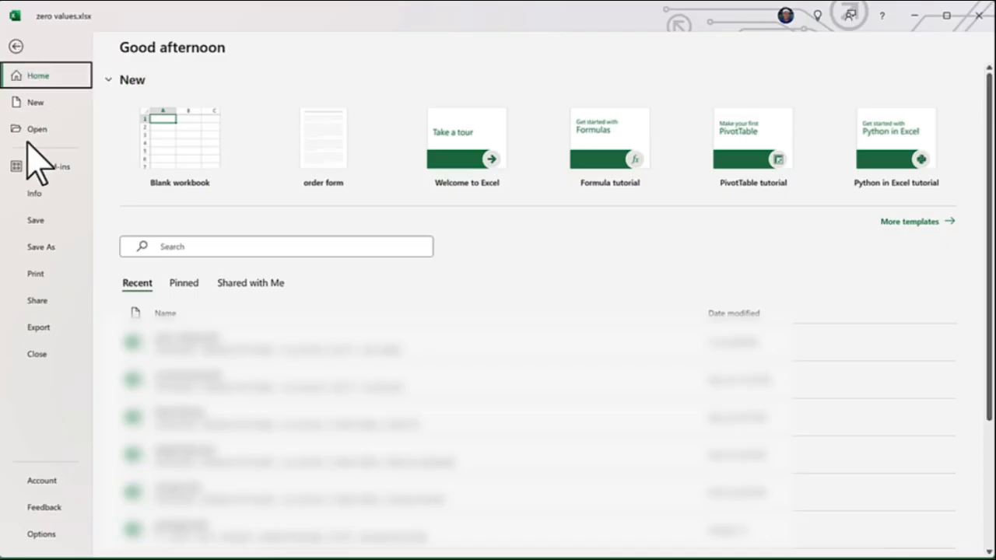
left_click(56, 534)
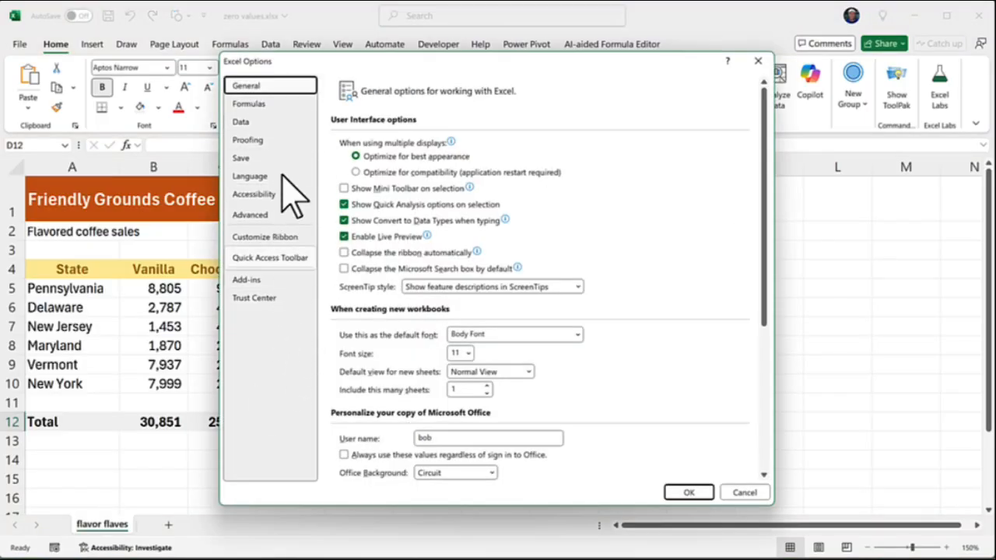
left_click(270, 218)
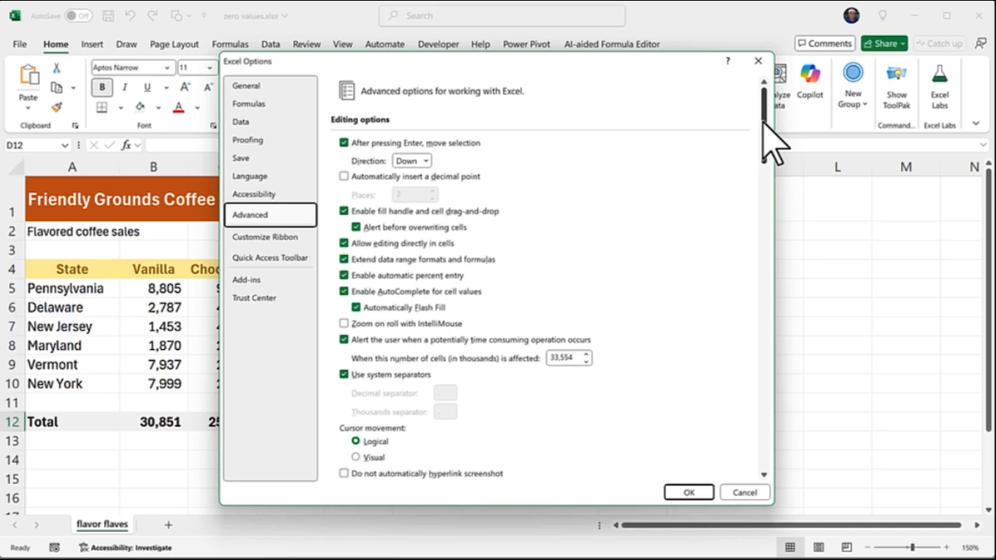
left_click_drag(764, 124, 771, 355)
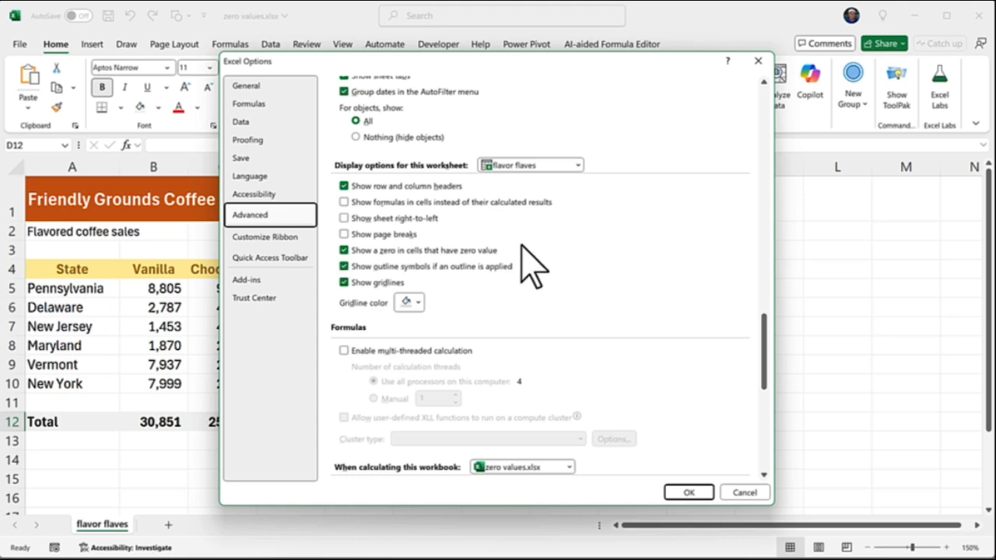
left_click(347, 250)
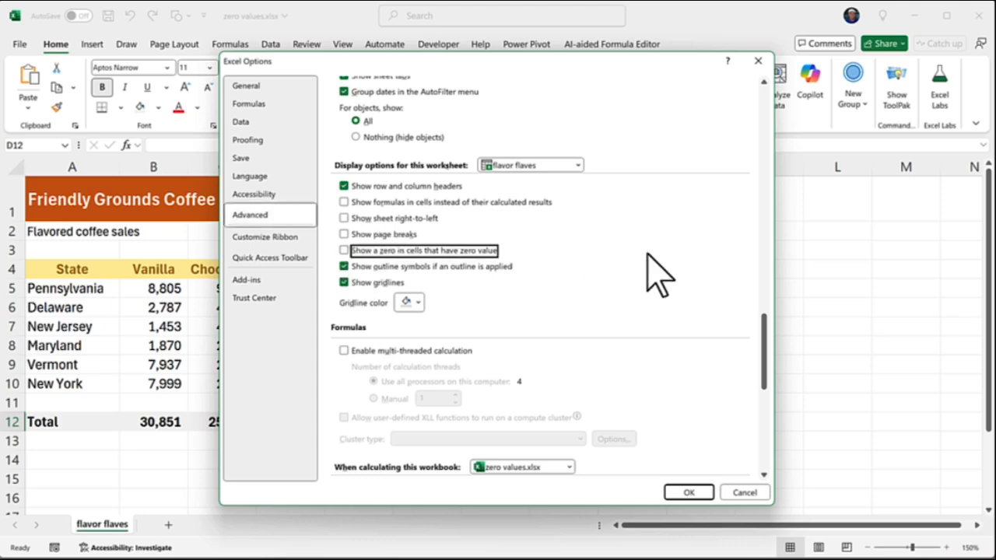
left_click(688, 493)
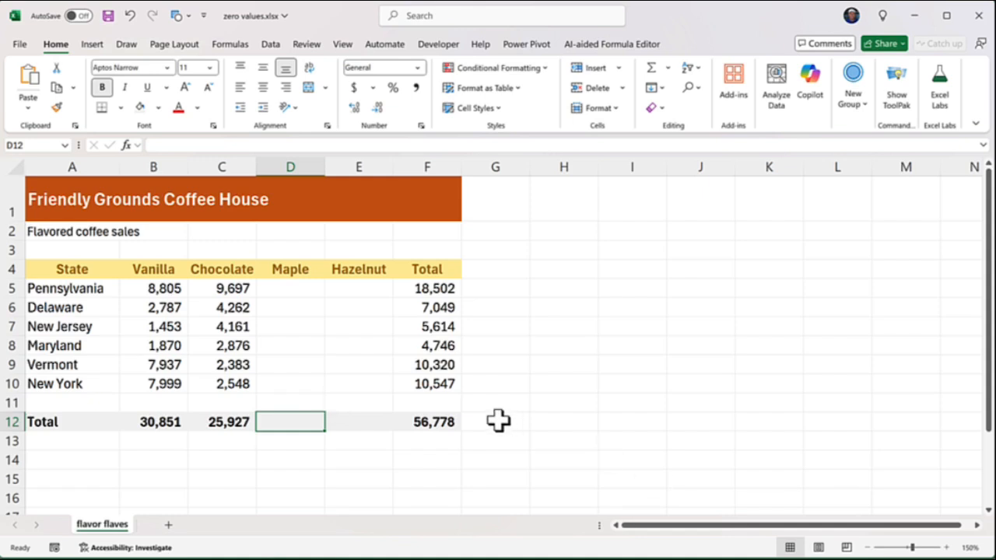
- Clear the totals in B12:F12, and try a SUM of B5:B11 copied from B12 through F12, undoing it
left_click_drag(161, 424, 418, 424)
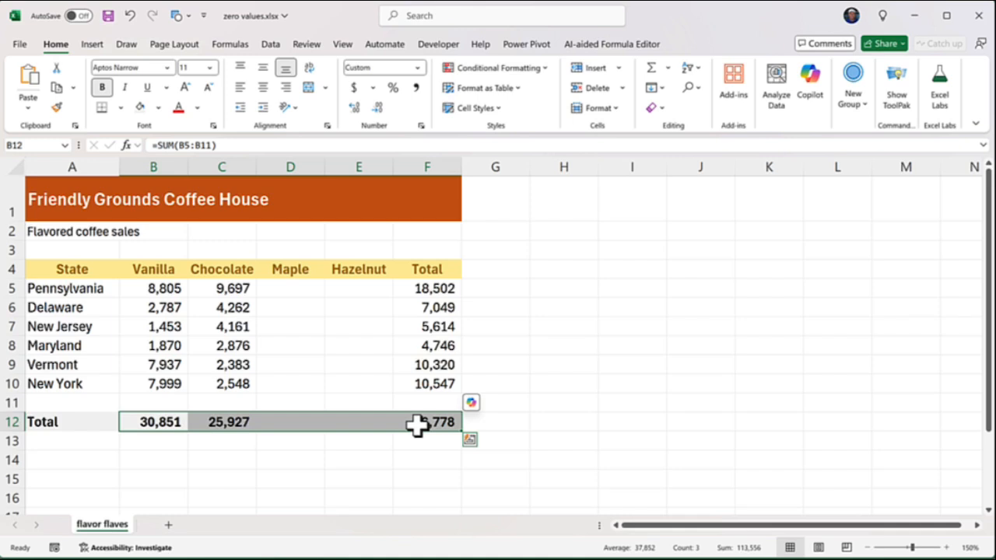
key("Delete")
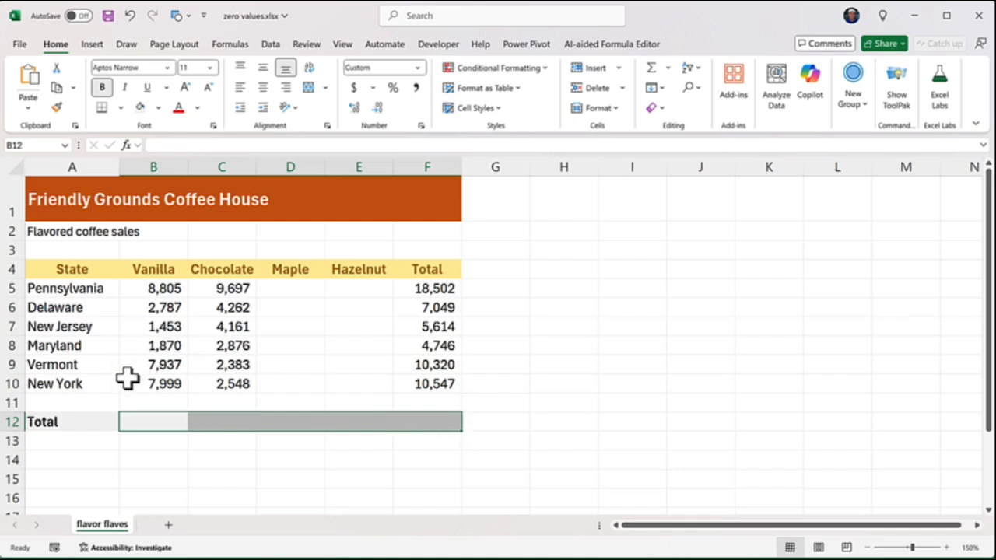
left_click(149, 421)
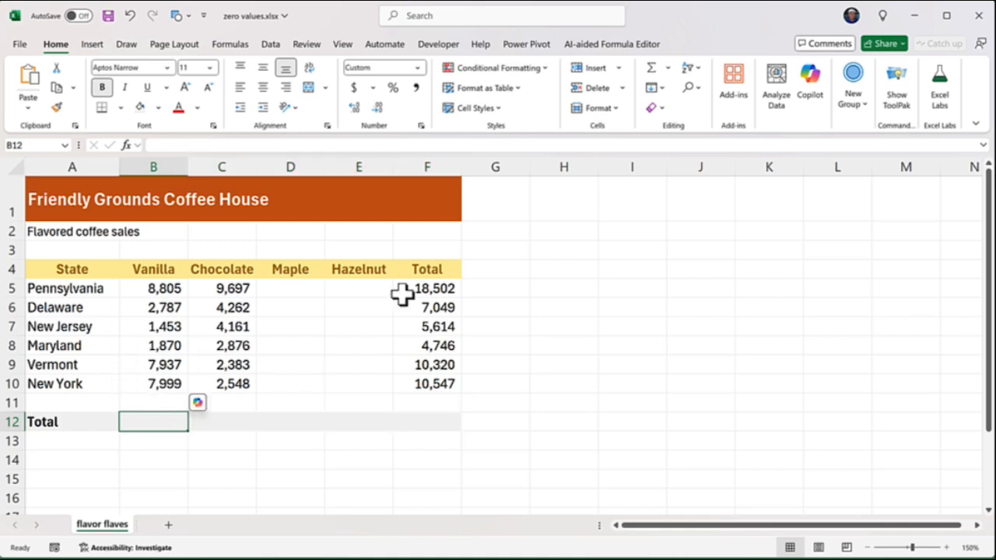
left_click(652, 69)
left_click(652, 69)
left_click_drag(189, 433, 455, 429)
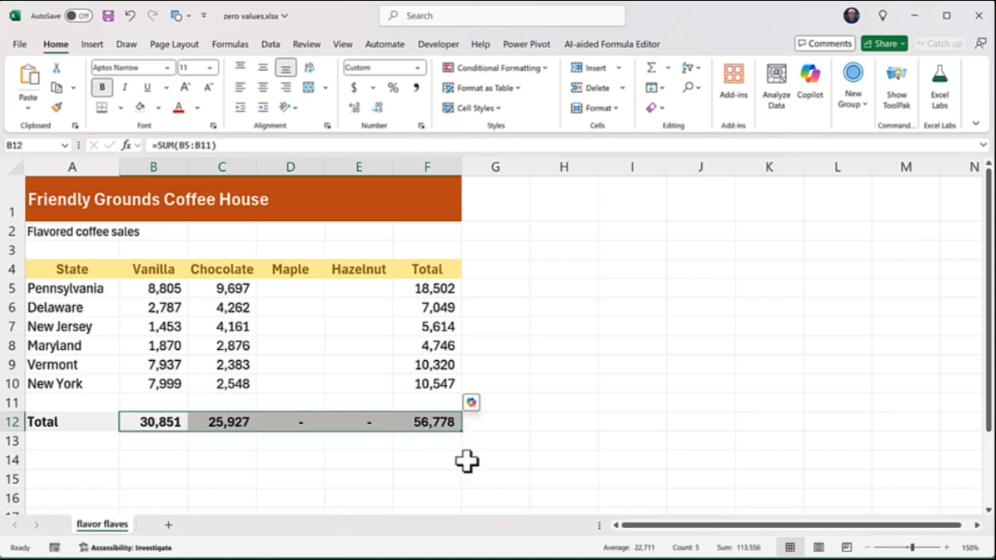
key("ctrl+z")
key("ctrl+z")
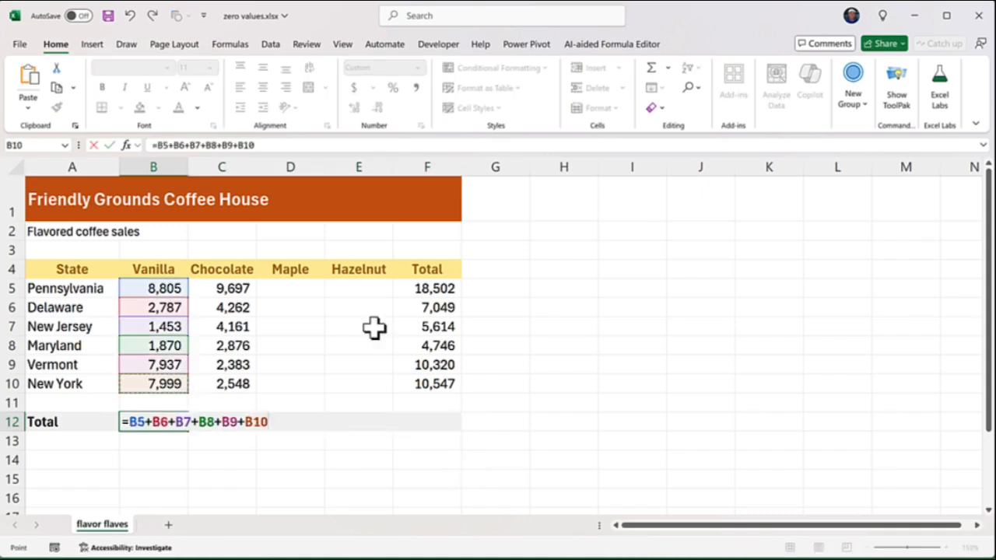
- Try adding B5 through B10 with plus signs in B12, copy the formula across to F12, and undo it
key("ctrl+Return")
left_click_drag(189, 433, 450, 440)
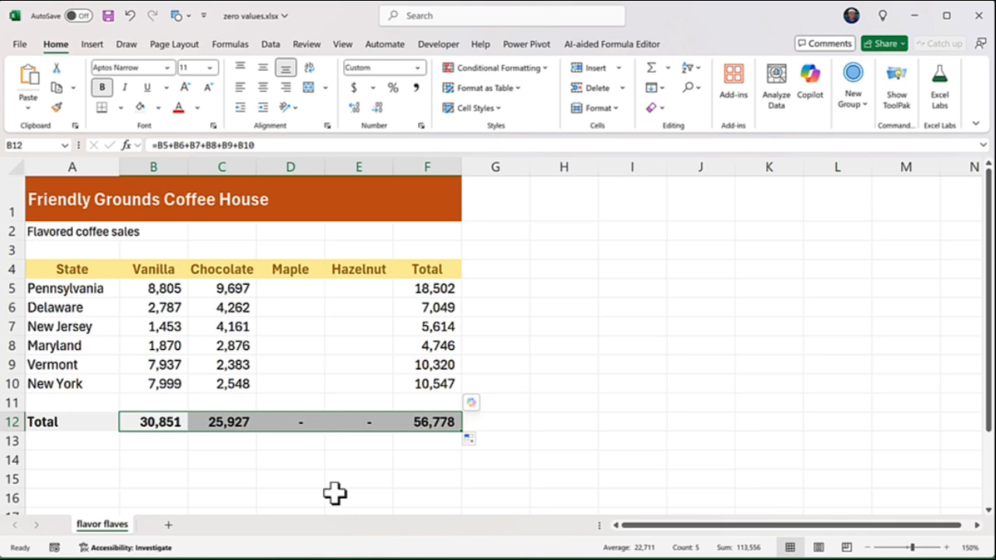
key("ctrl+z")
key("ctrl+z")
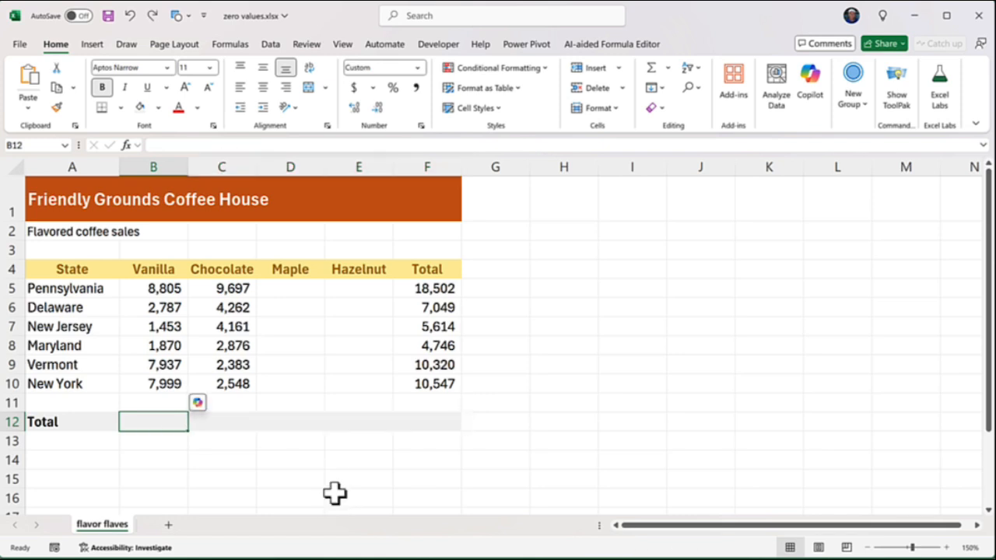
- Apply AutoSum to the range B5:F12 to put the column totals in row 12
left_click_drag(159, 289, 448, 424)
left_click(652, 67)
left_click(275, 421)
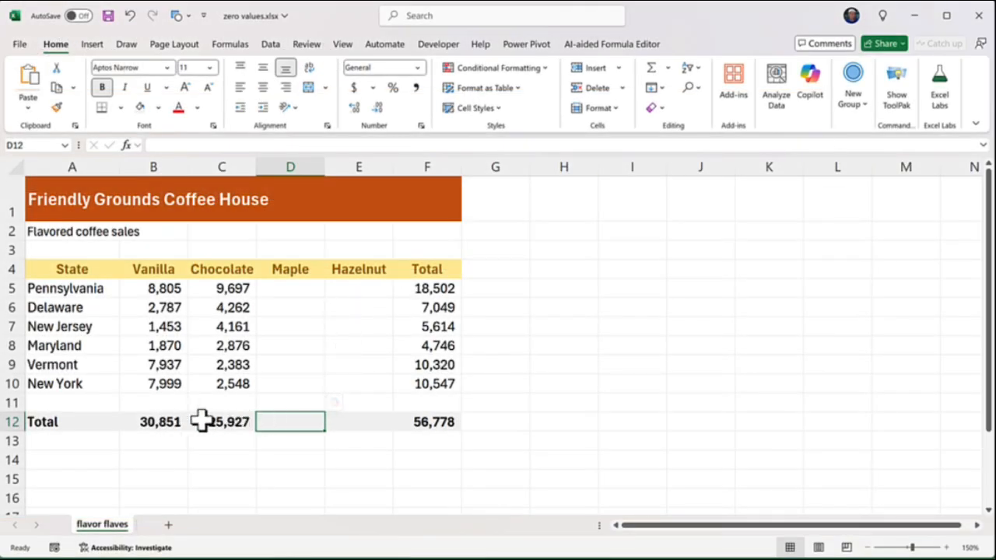
- Apply the custom number format #,##0_);[Red](#,##0);;@ to the totals in B12:F12
left_click_drag(179, 421, 428, 421)
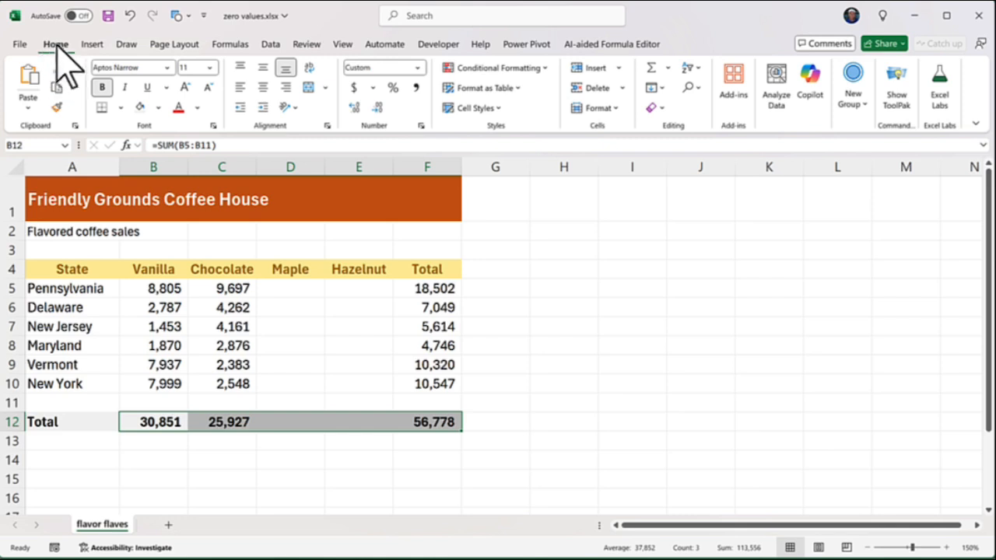
left_click(420, 126)
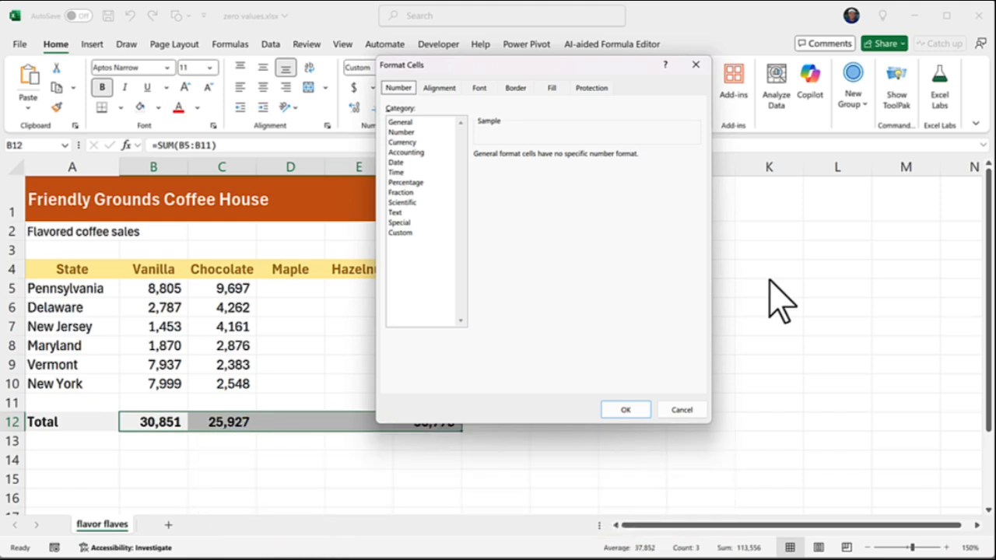
left_click(411, 233)
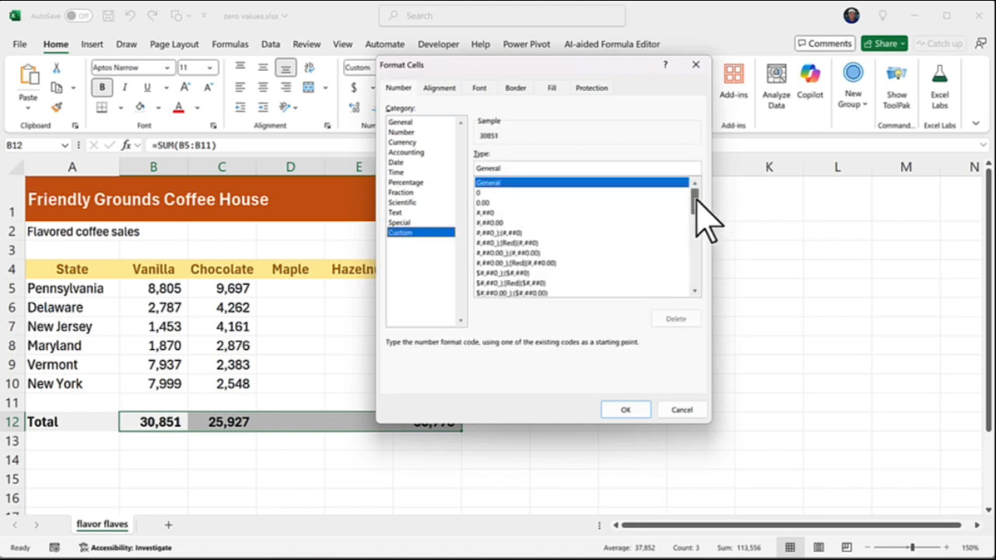
scroll(696, 205, "down", 1)
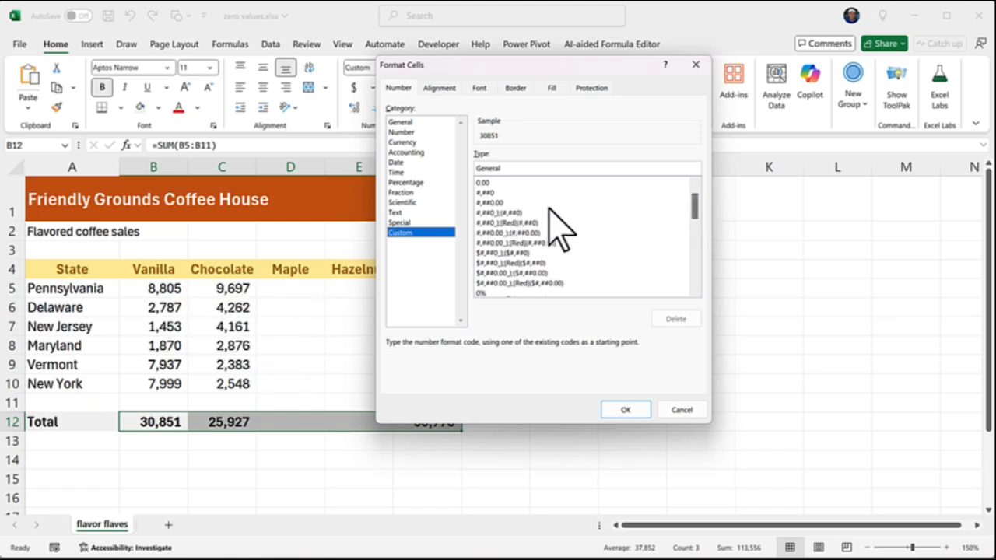
left_click(537, 223)
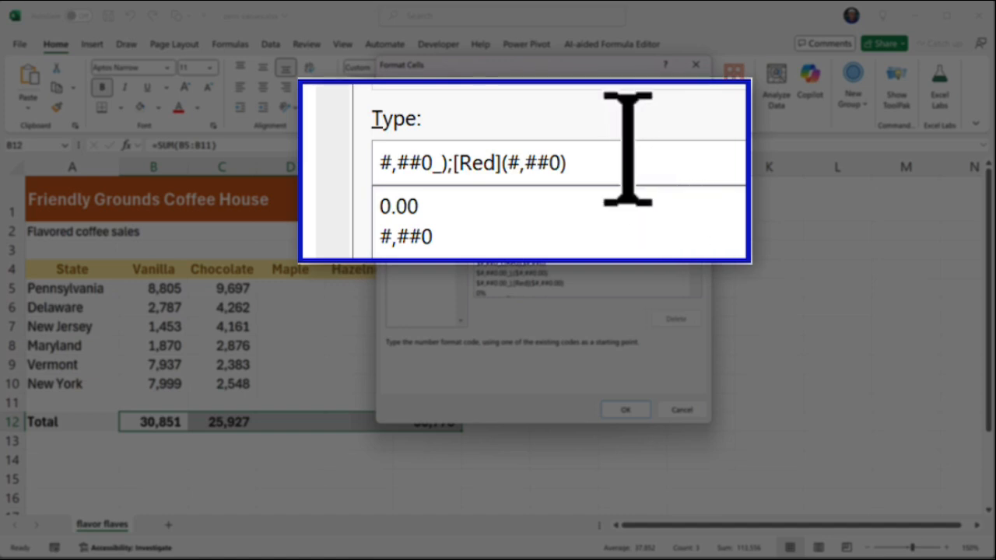
left_click(589, 156)
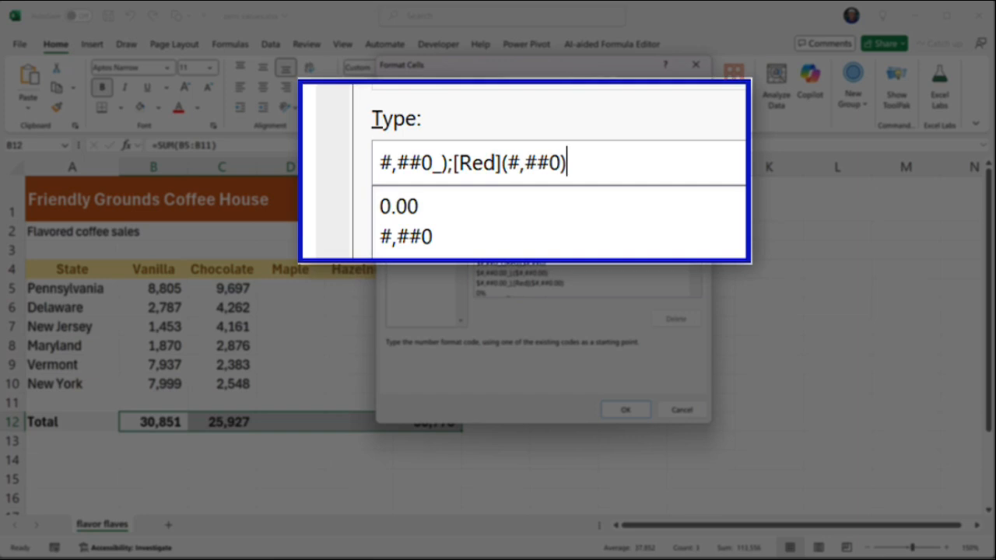
type(";")
type(";@")
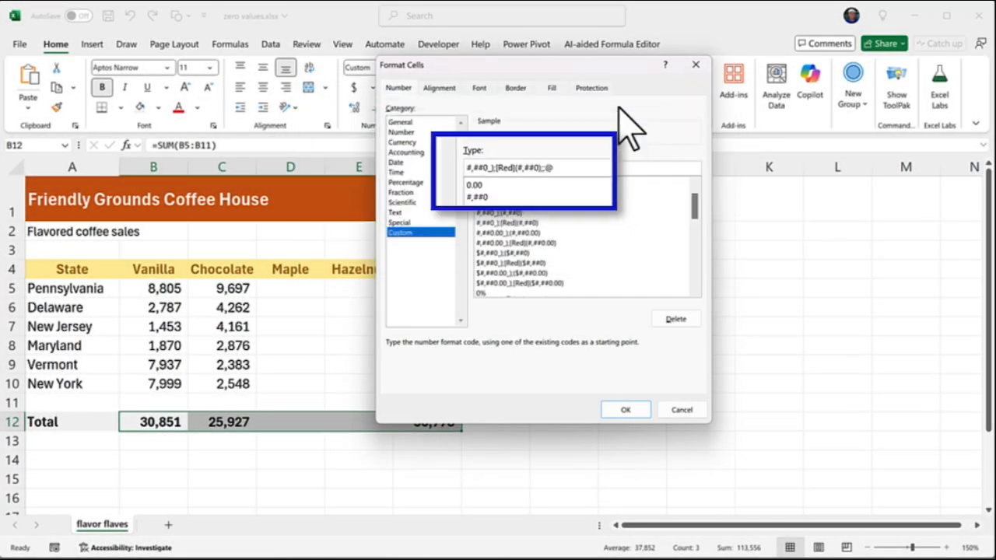
left_click(627, 409)
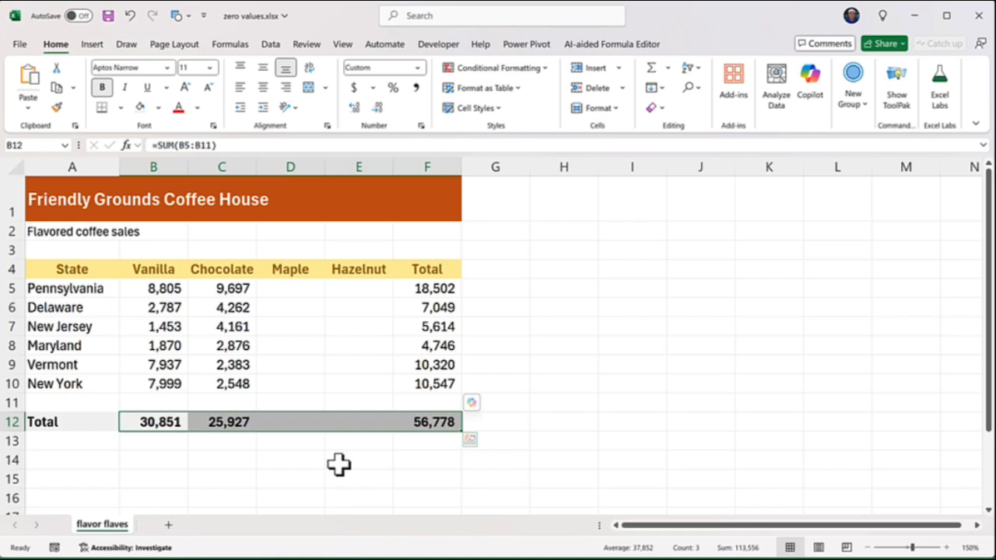
- Clear B12:F12, then AutoSum B5:B11 in B12 and copy the formula across to F12
key("Delete")
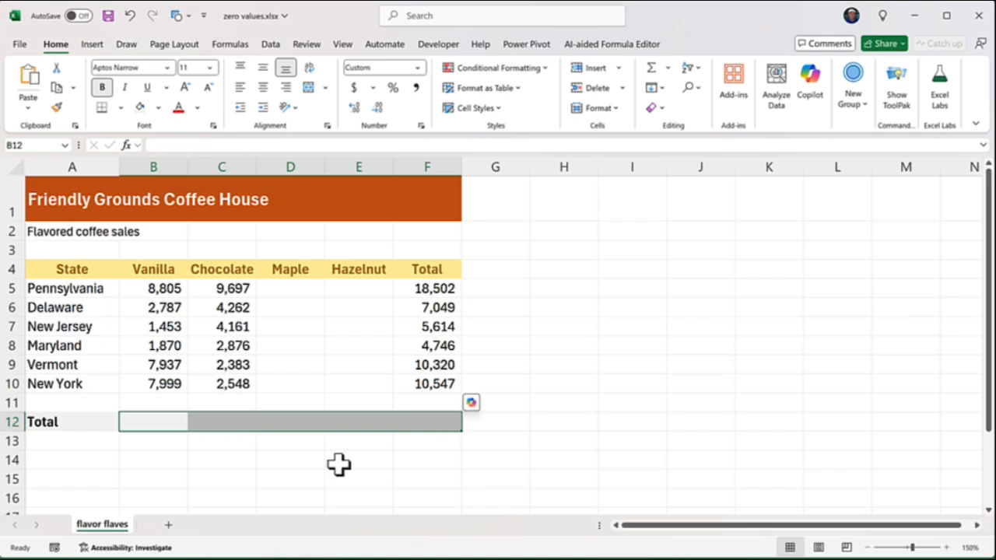
left_click(156, 423)
left_click(651, 64)
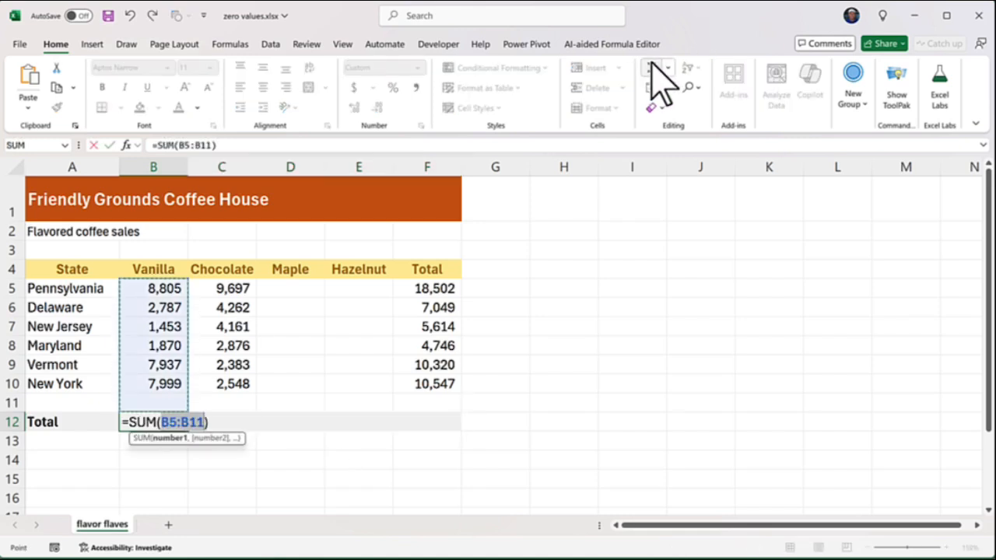
left_click(651, 64)
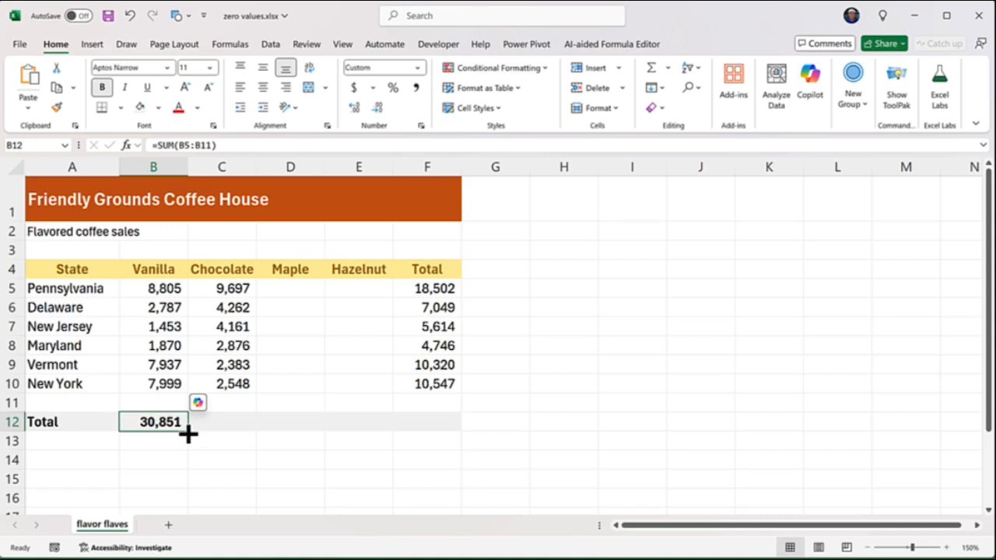
left_click_drag(189, 434, 440, 425)
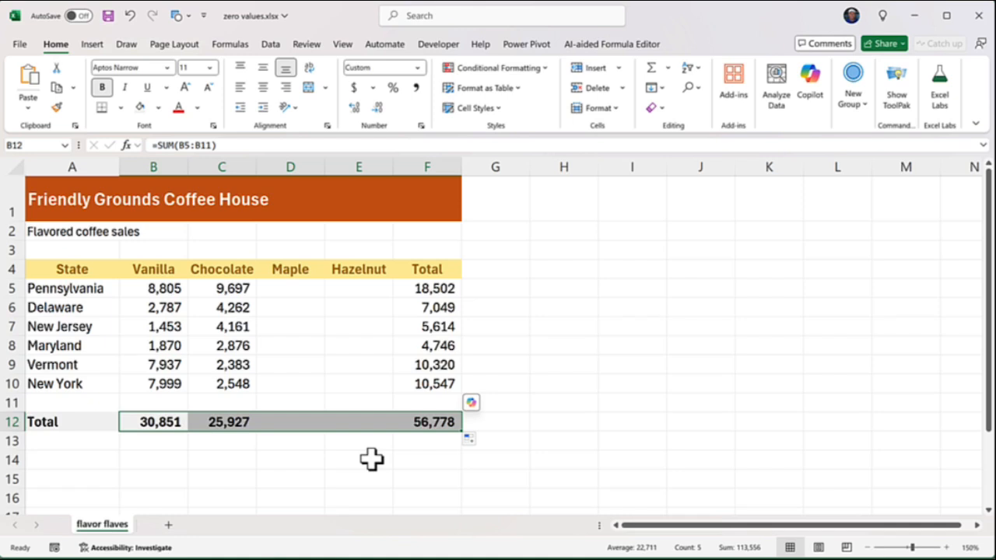
left_click(298, 422)
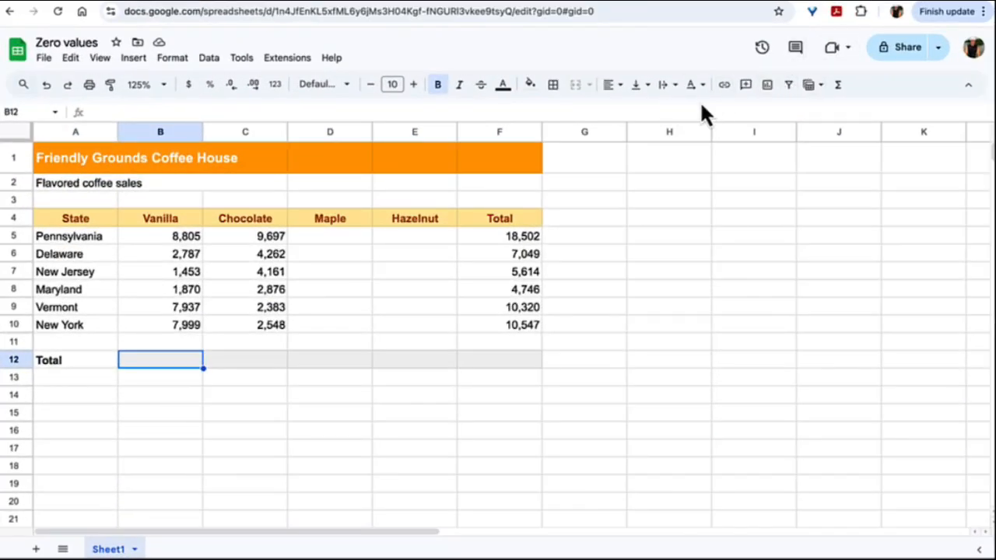
- In the Google Sheets file Zero values, try a SUM of B5:B10 in B12 copied across to F12, and undo it
left_click(839, 86)
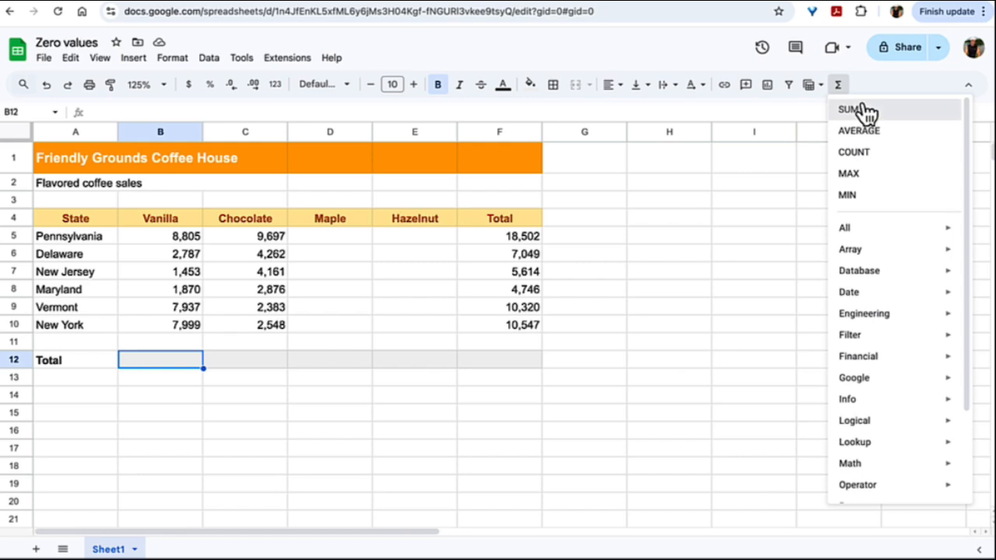
left_click(862, 114)
left_click_drag(159, 235, 171, 330)
key("Return")
left_click(200, 364)
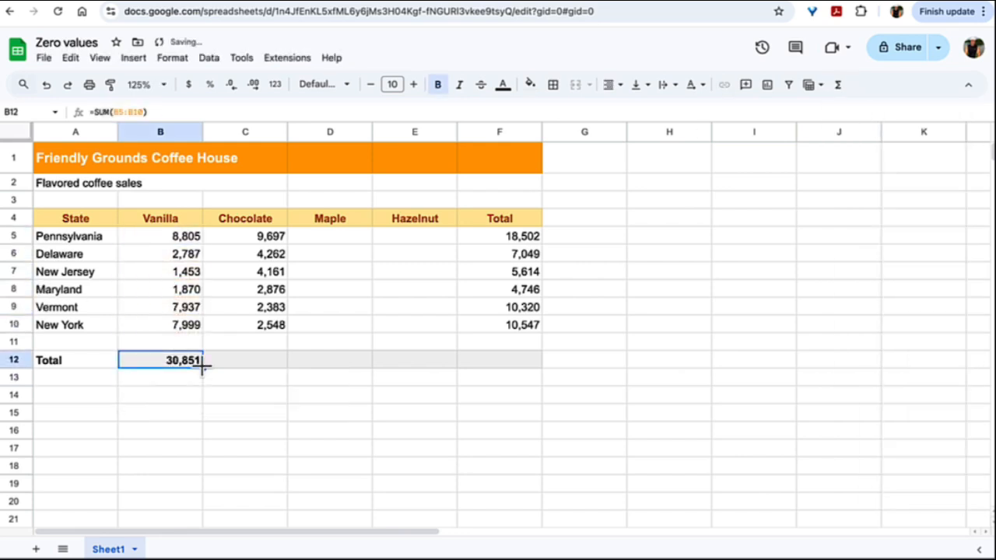
left_click_drag(201, 365, 513, 362)
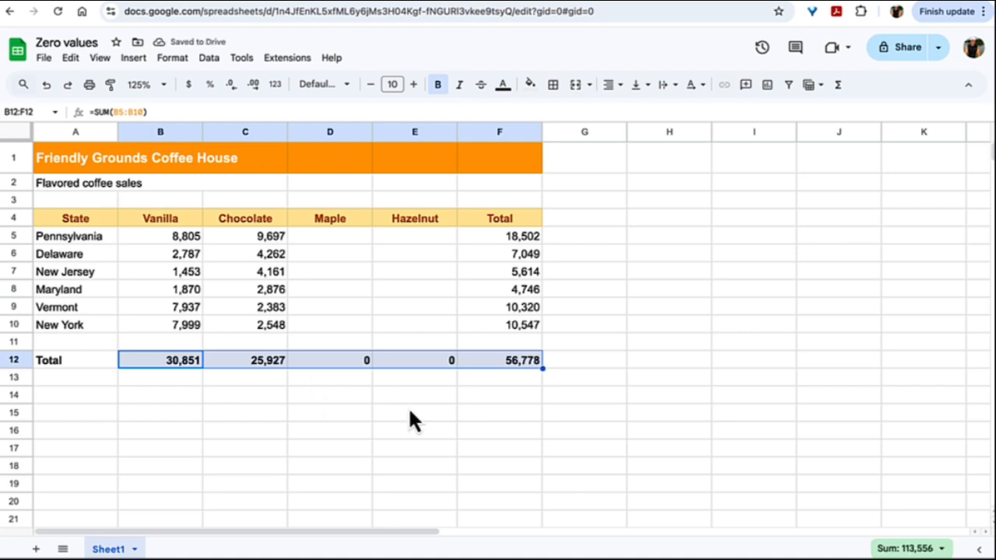
key("ctrl+z")
key("ctrl+z")
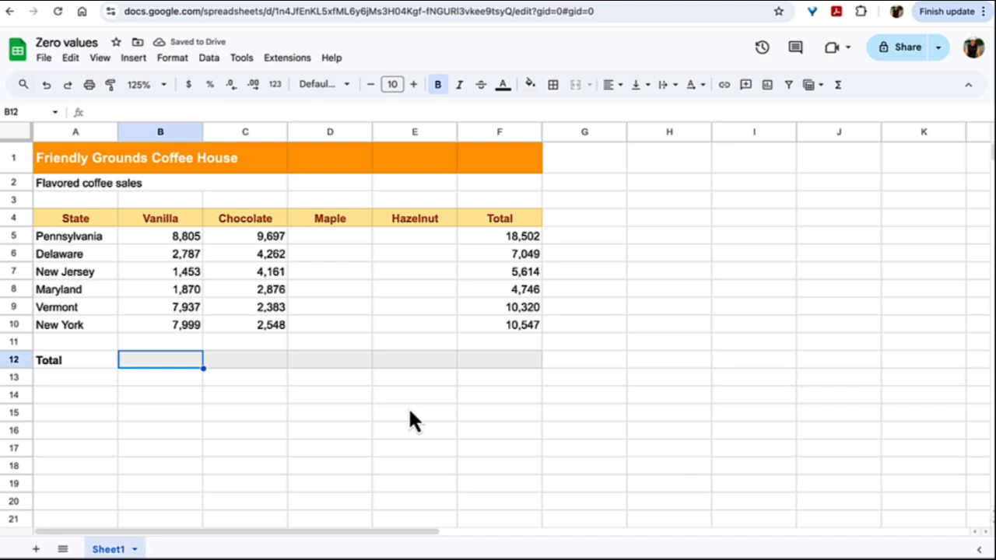
- Enter =B5+B6+B7+B8+B9+B10 in B12 and copy the formula across to F12
type("=B5+B6+B7+B8+B9+B10")
key("Return")
left_click(186, 360)
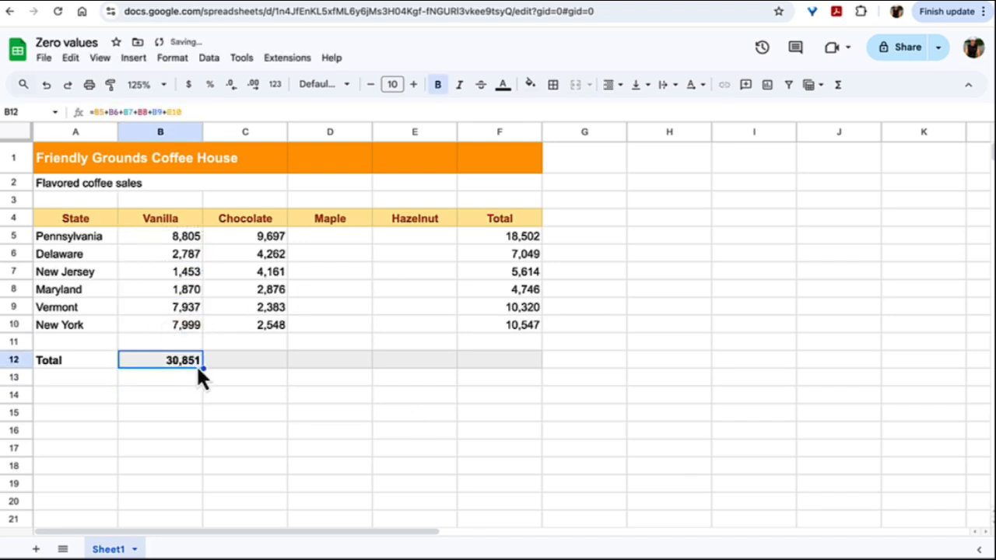
left_click_drag(201, 367, 536, 365)
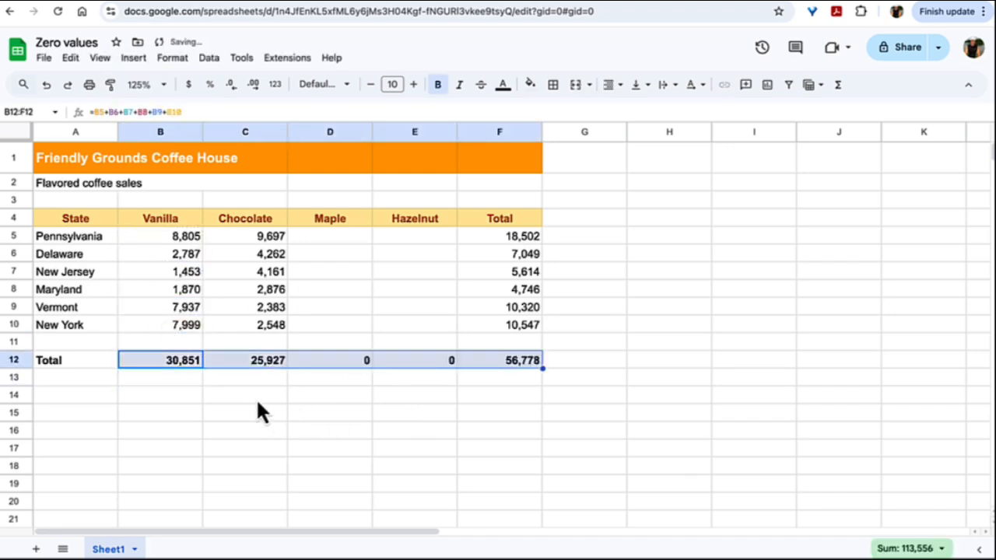
left_click(171, 397)
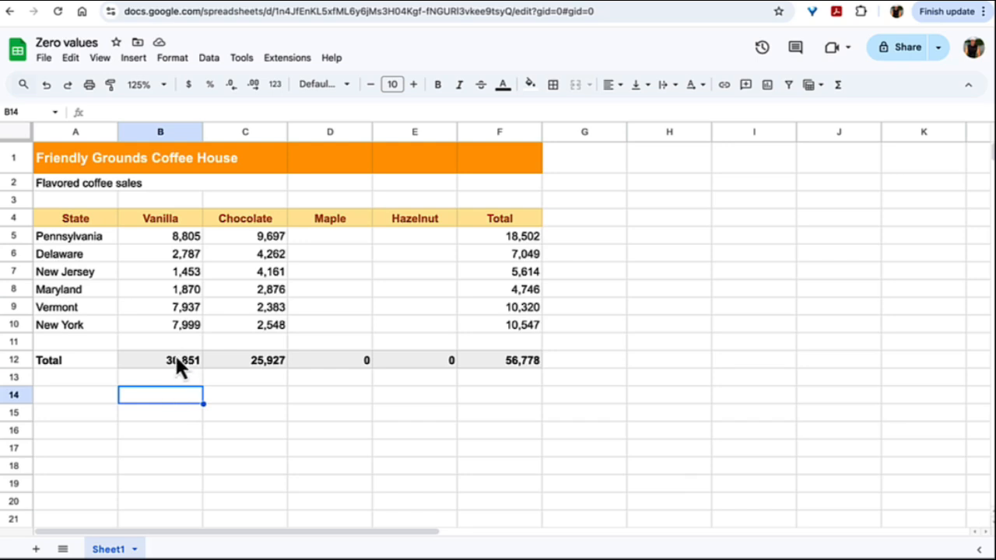
- Apply the existing custom number format #,##0_);[Red](#,##0);;@ to B12:F12 so zero totals are hidden
left_click_drag(175, 354, 493, 357)
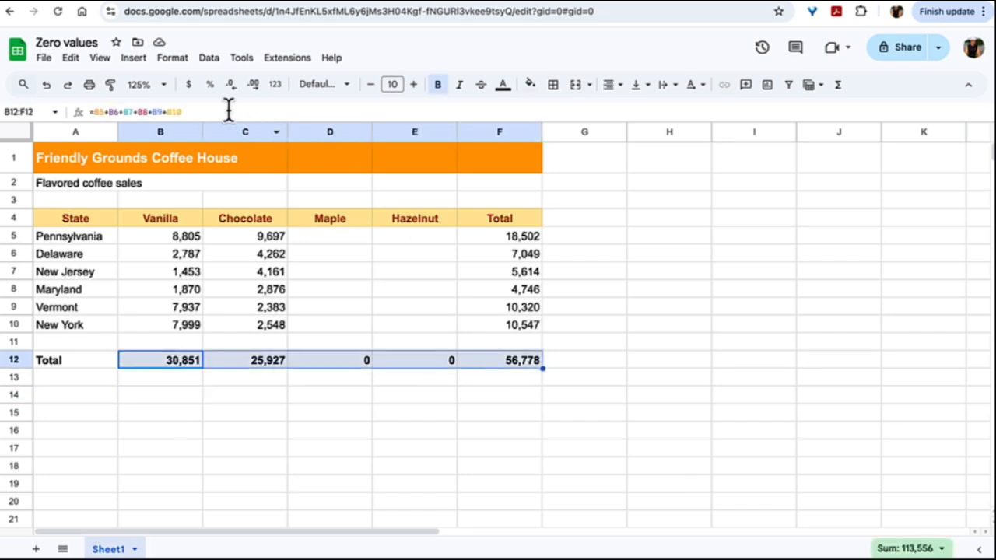
left_click(177, 60)
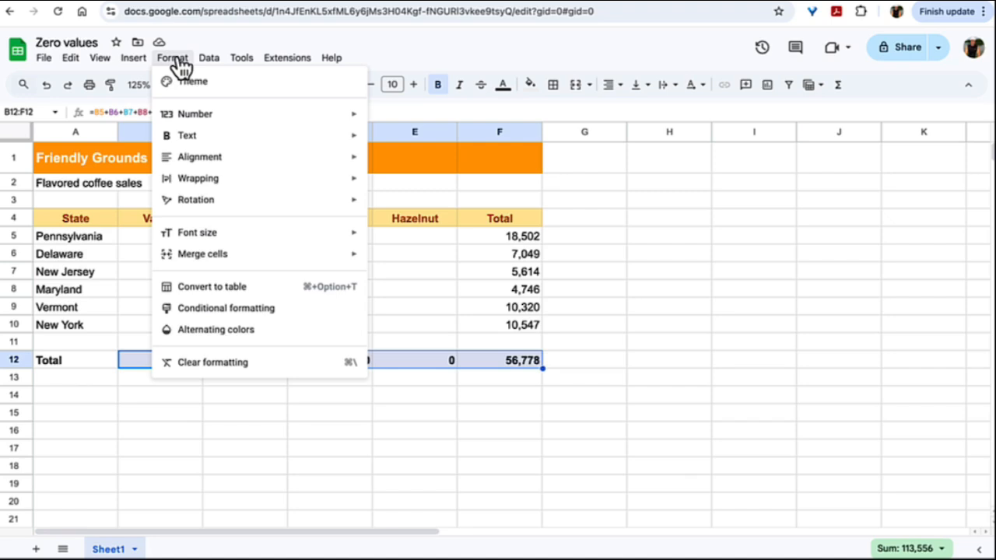
mouse_move(258, 123)
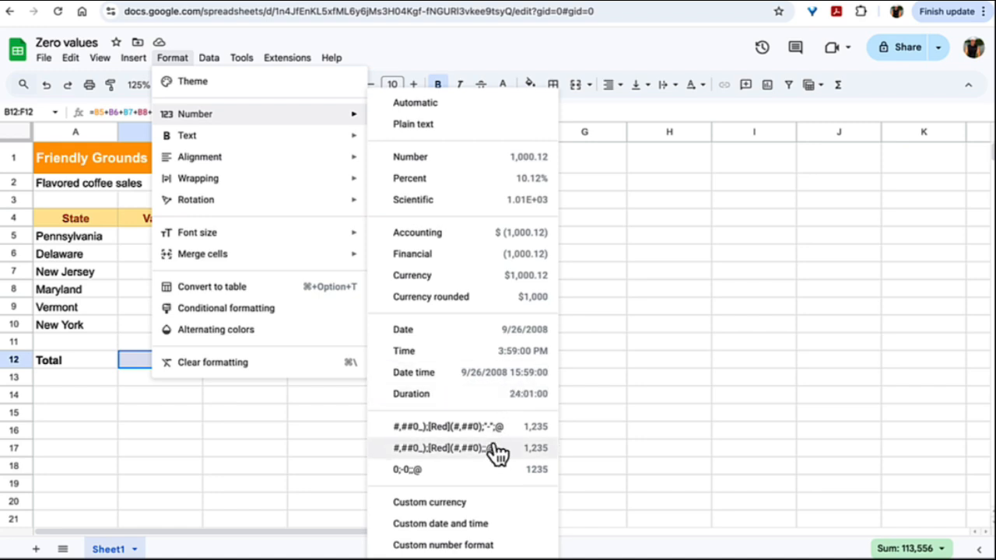
left_click(517, 548)
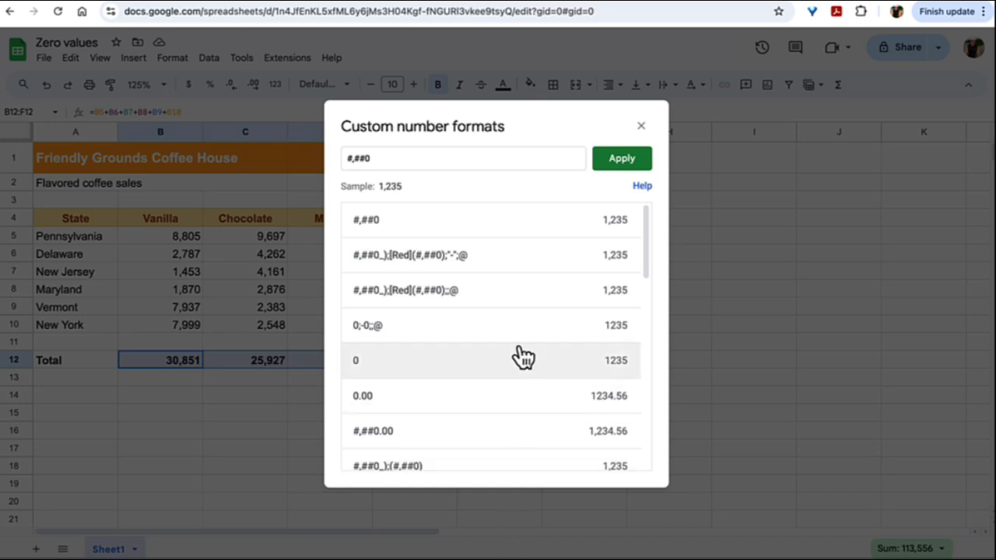
left_click(504, 297)
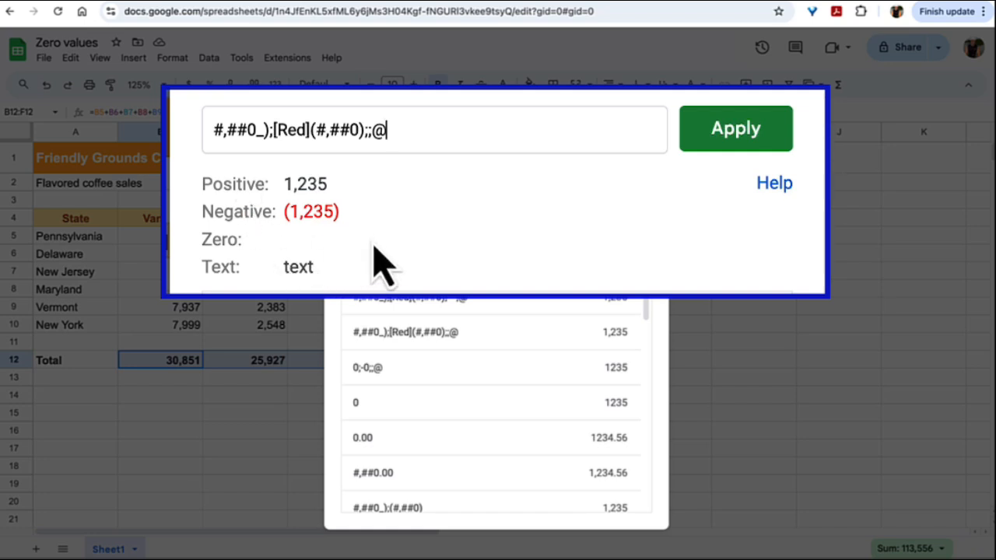
left_click(625, 165)
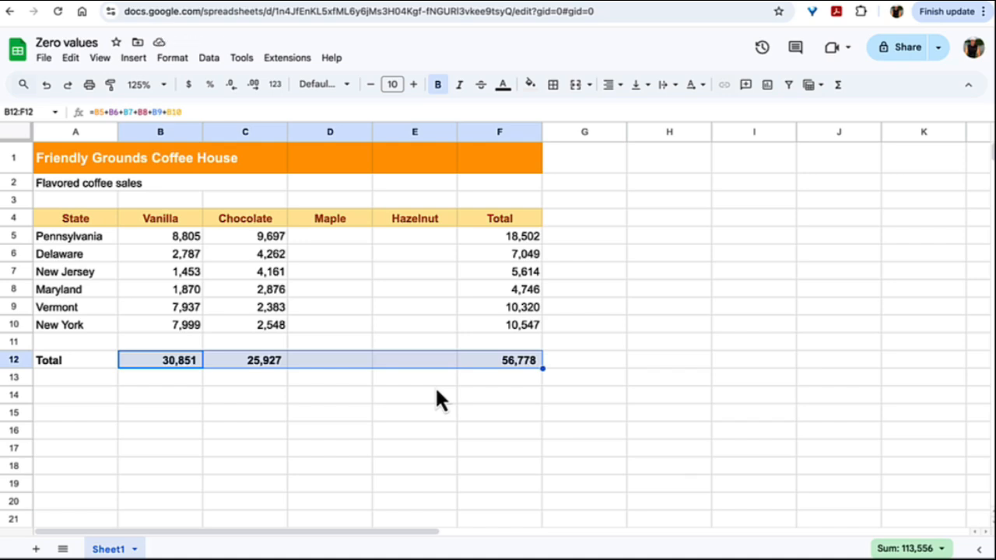
- Change the custom number format of B12:F12 to #,##0_);[Red](#,##0);"-";@ so zeros show as a dash
left_click(171, 59)
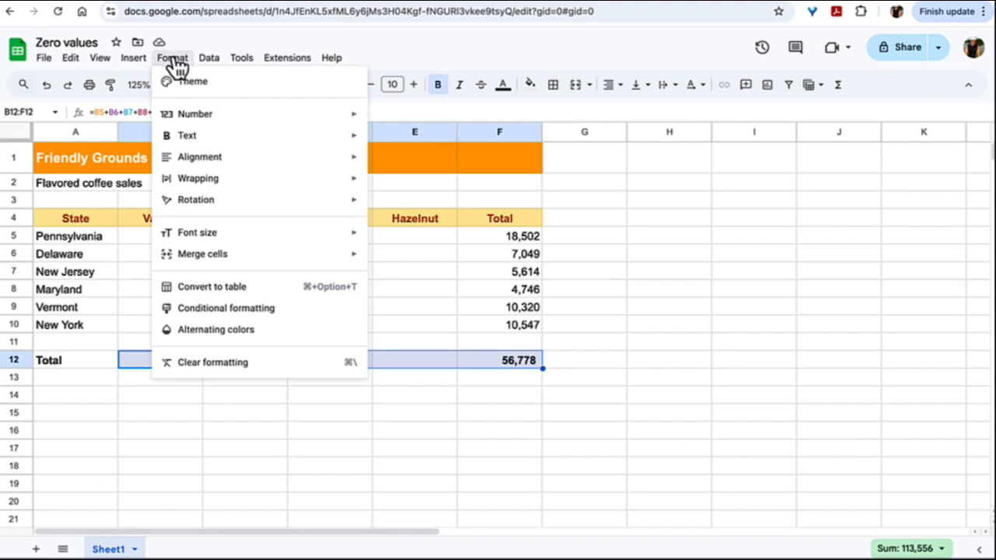
mouse_move(302, 123)
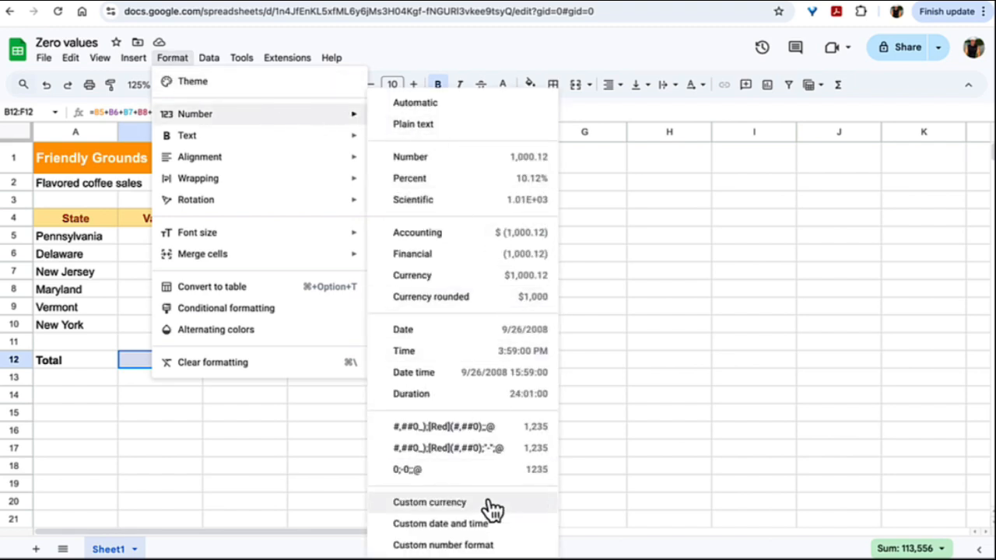
left_click(497, 545)
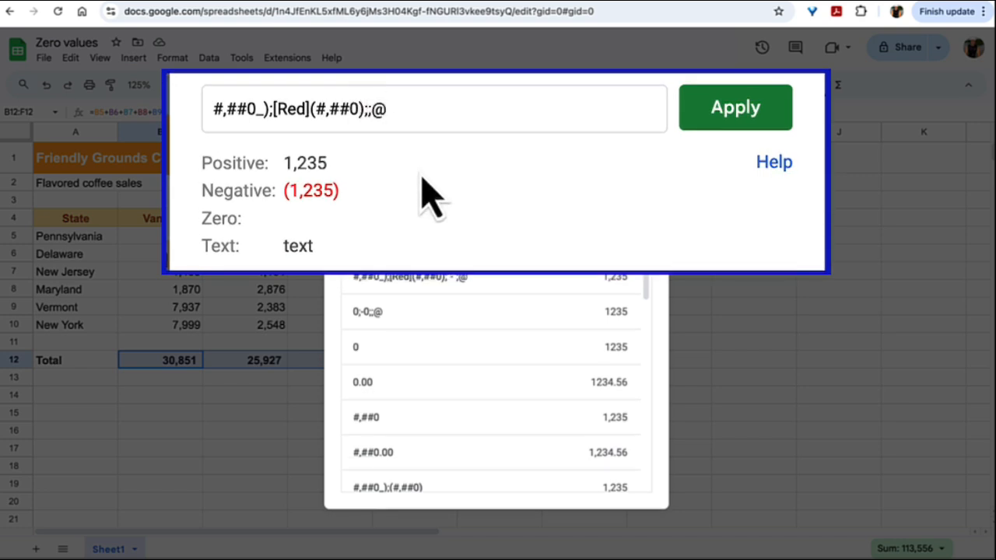
type("-")
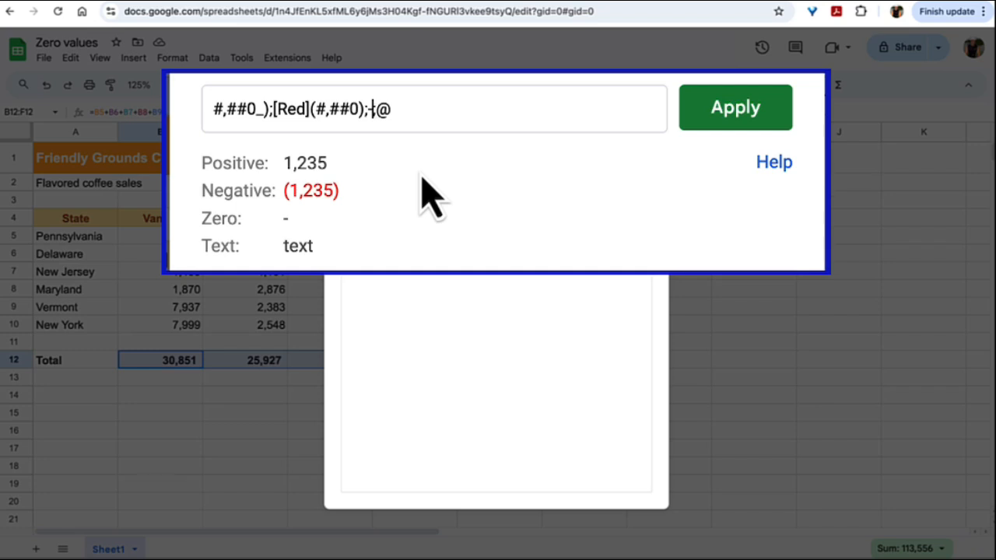
type("\"")
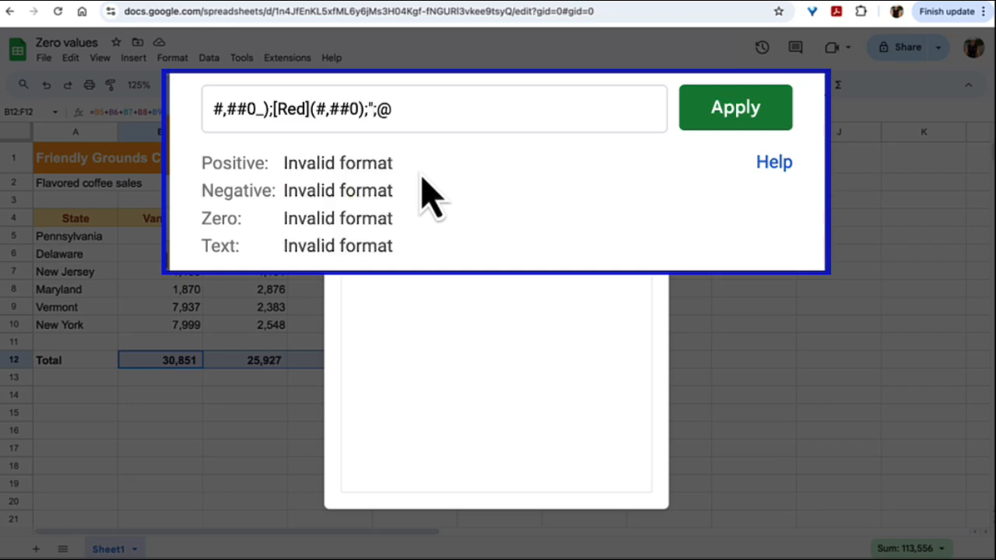
type("-\"")
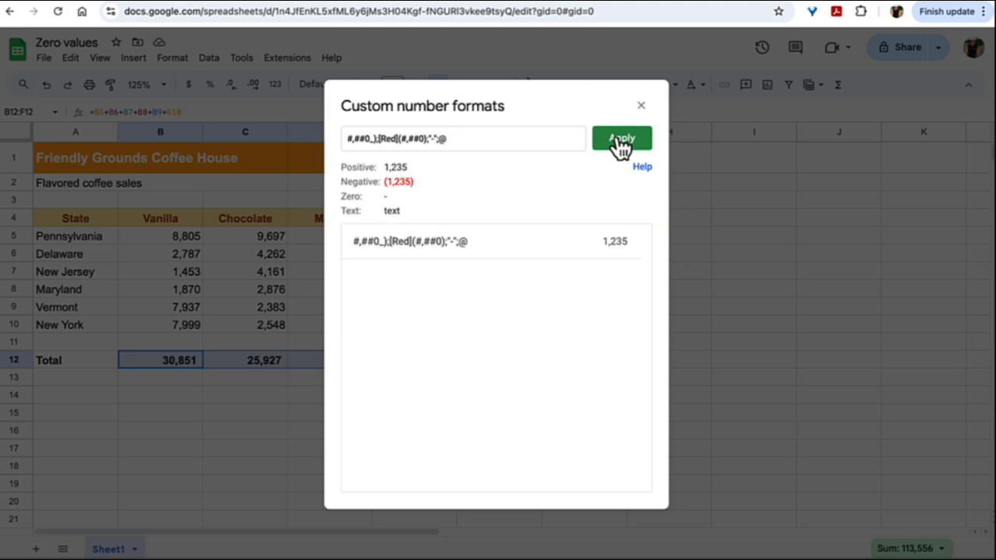
left_click(622, 140)
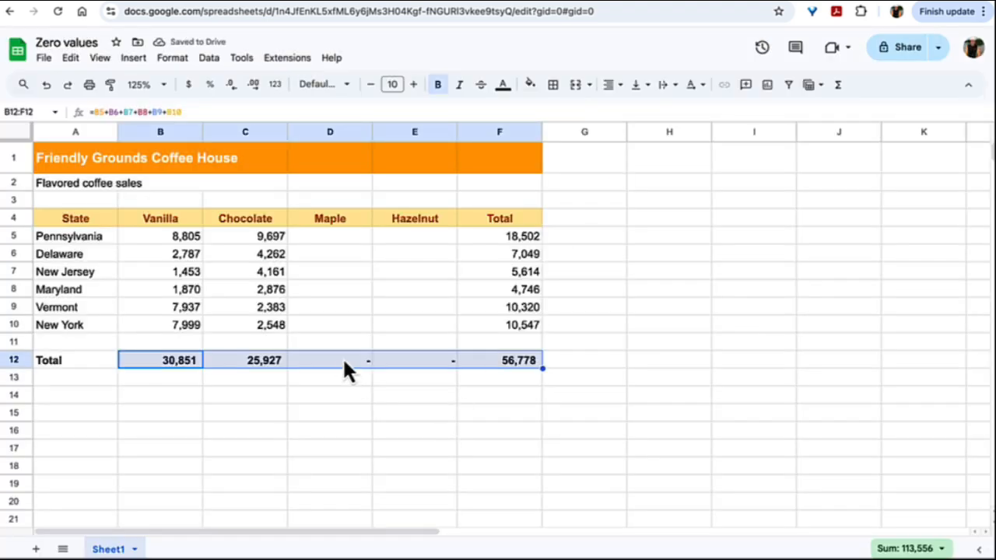
- Center the Maple and Hazelnut totals in D12:E12 horizontally
left_click(346, 369)
left_click_drag(337, 368, 416, 368)
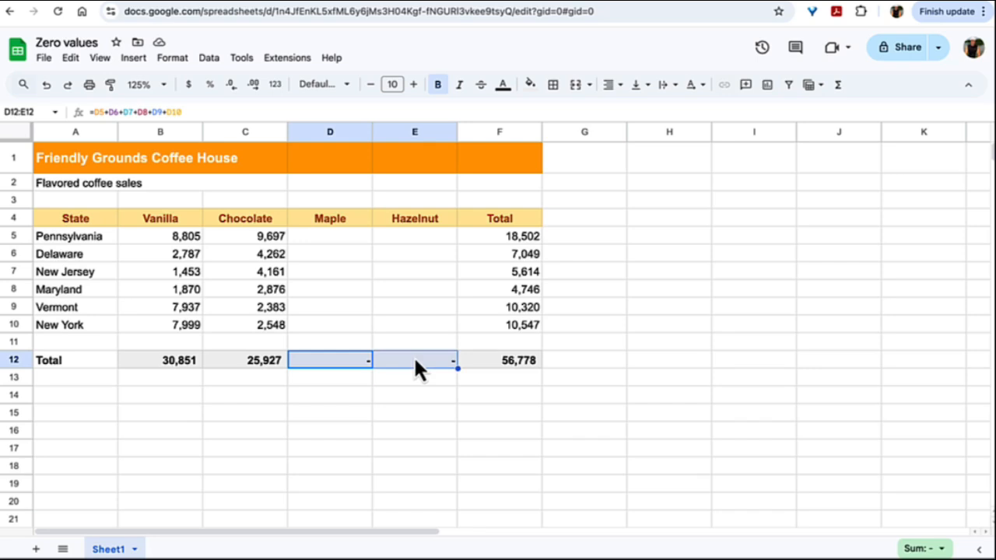
left_click(620, 84)
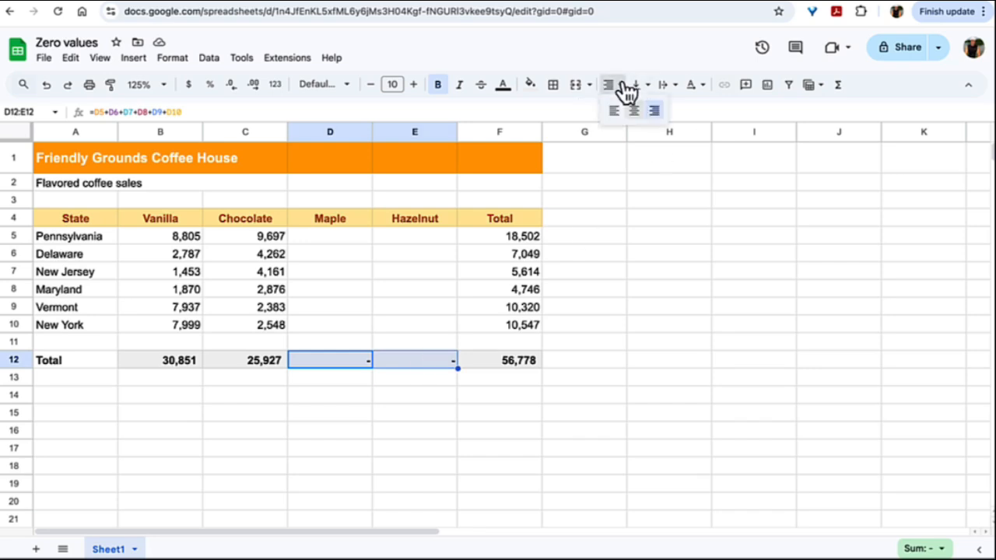
left_click(633, 111)
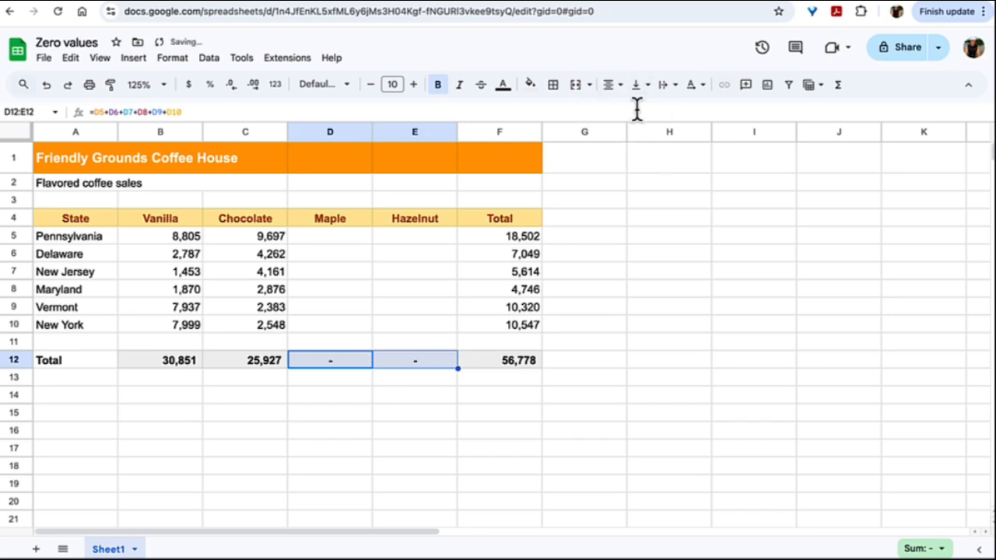
left_click(412, 380)
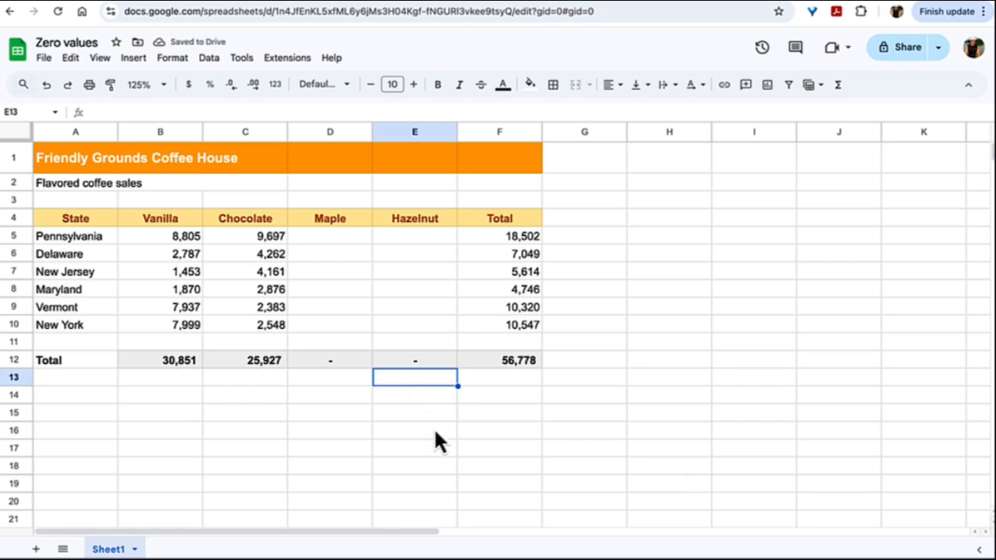